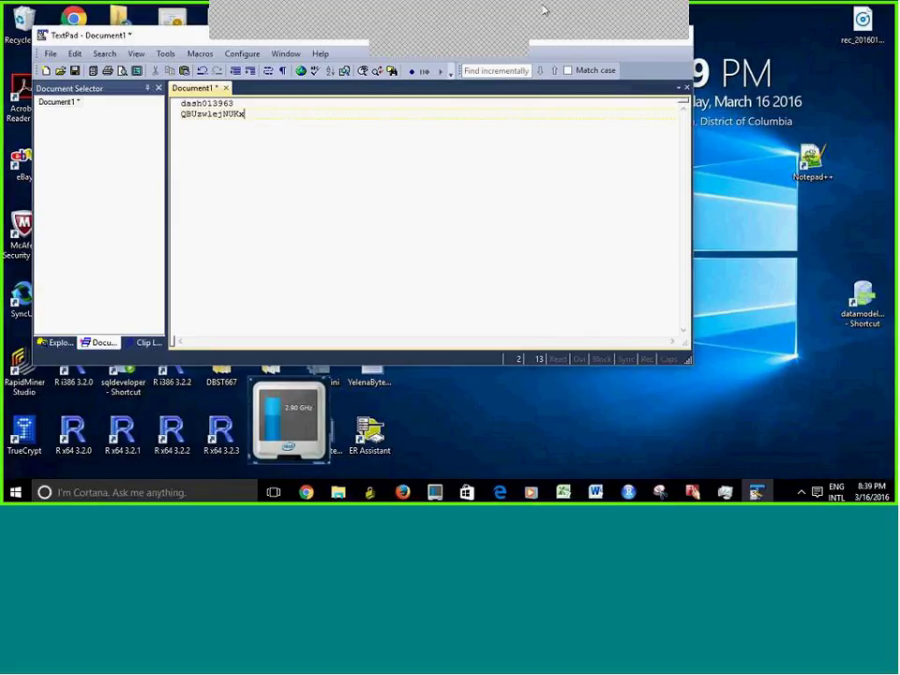
- Switch to Firefox and display the dashDB-dv service credentials, highlighting the username and password entries
left_click(402, 492)
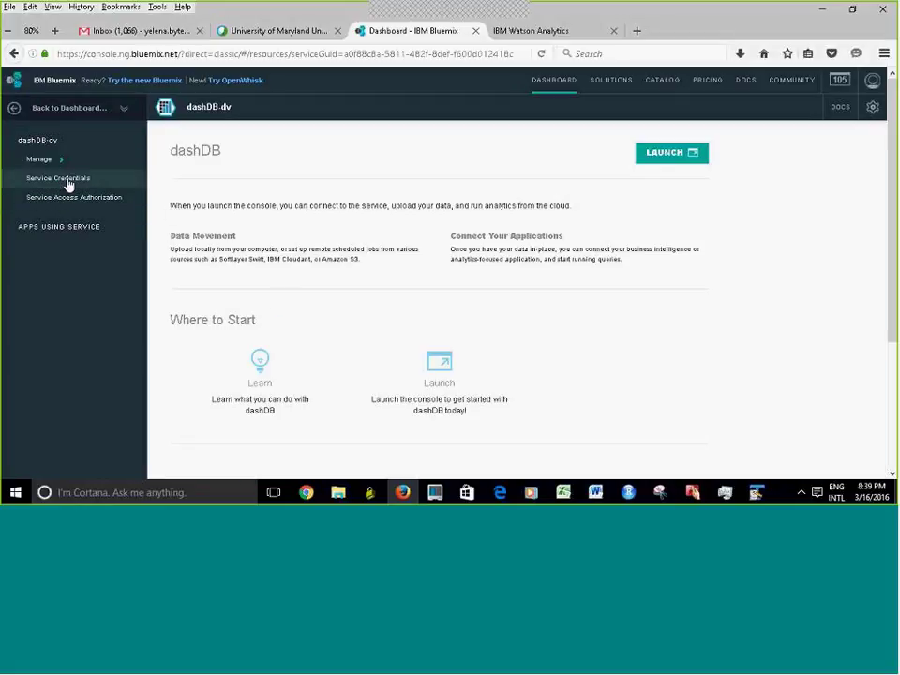
left_click(68, 178)
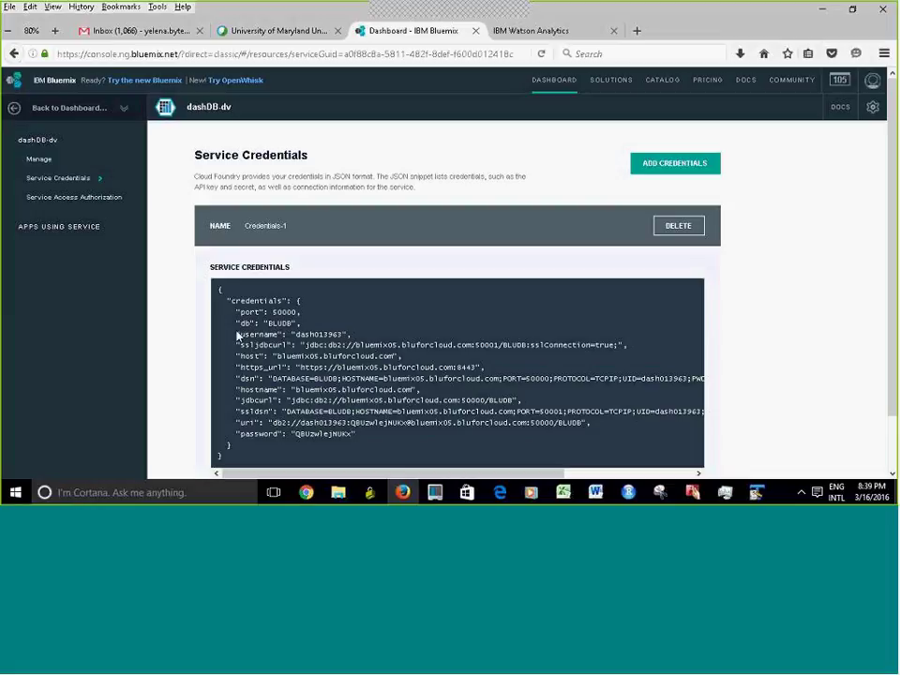
left_click_drag(237, 330, 349, 336)
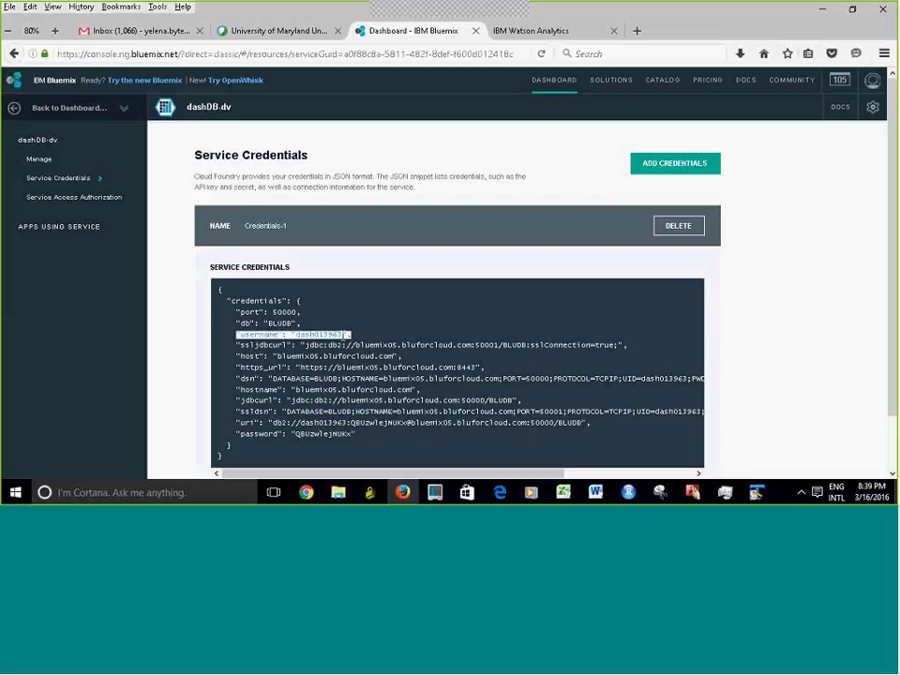
left_click_drag(240, 433, 347, 435)
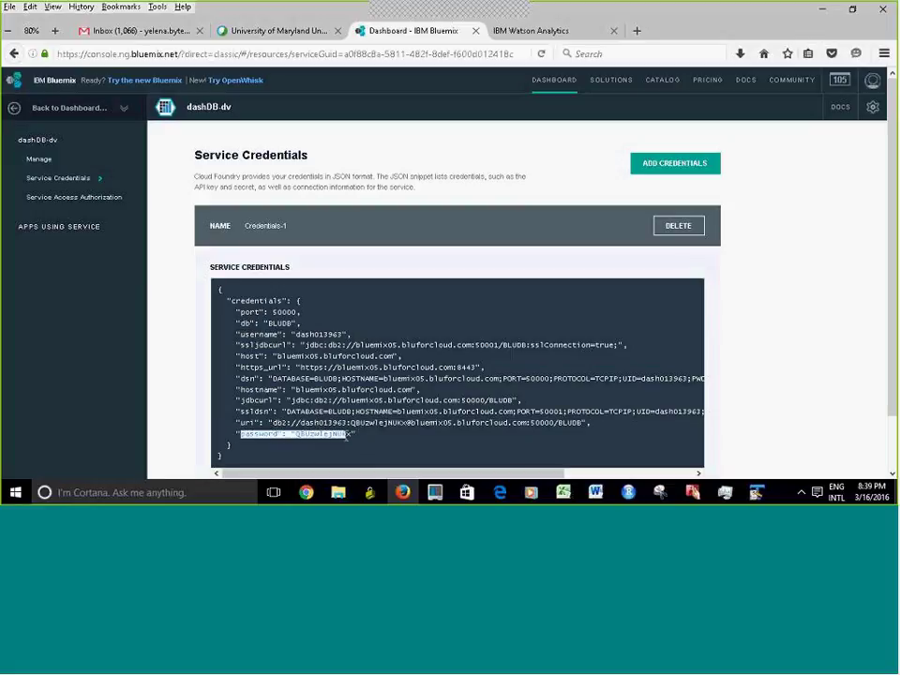
left_click(334, 366)
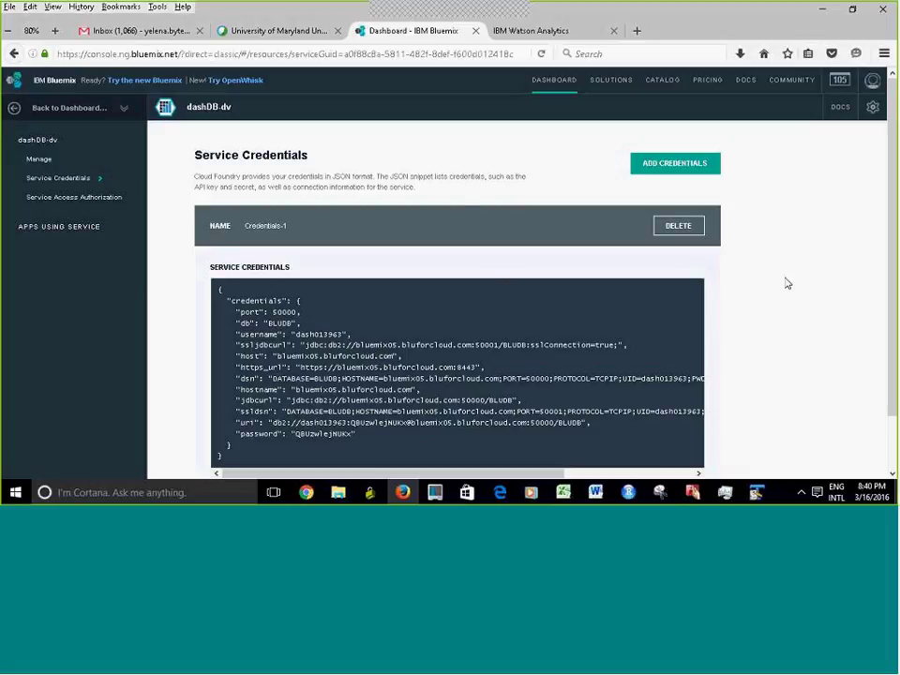
- Return to the dashDB-dv service's management page and launch the dashDB console
left_click(40, 161)
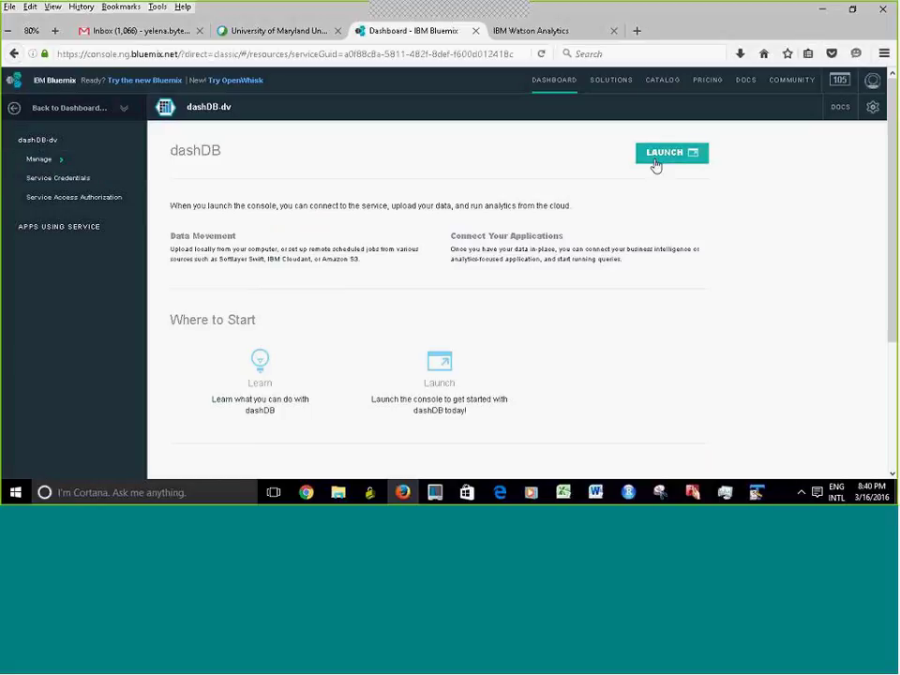
left_click(656, 165)
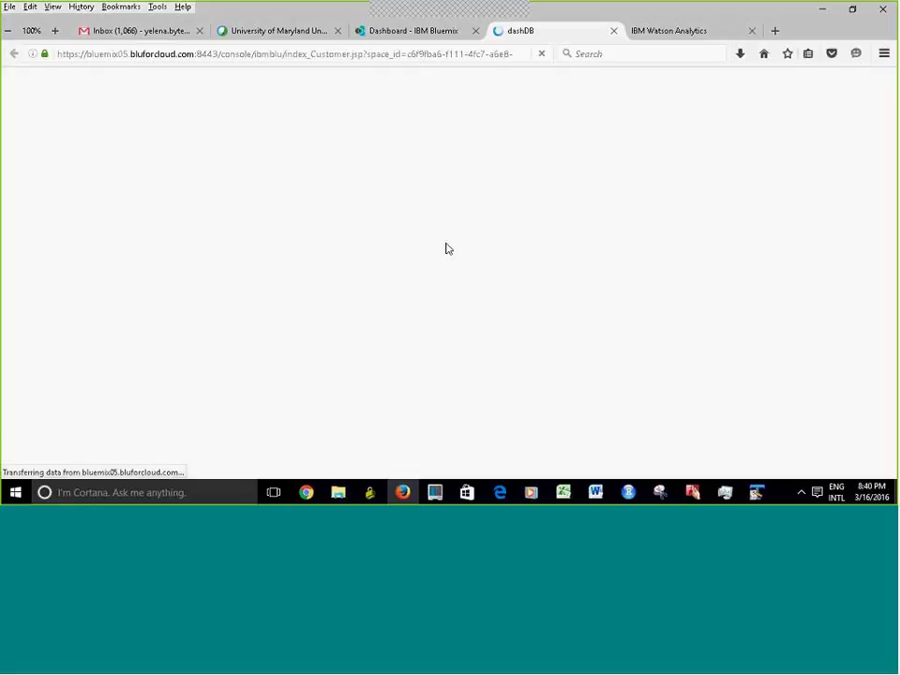
- Look through the DashDB.docx walkthrough in Word, ending back on the Bluemix dashboard in Firefox
mouse_move(596, 494)
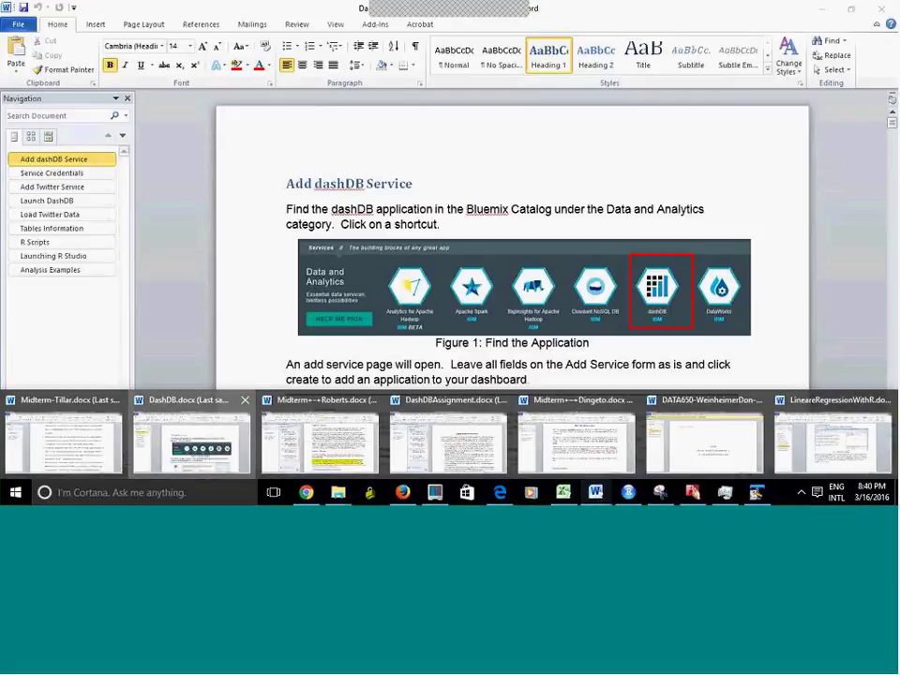
left_click(192, 435)
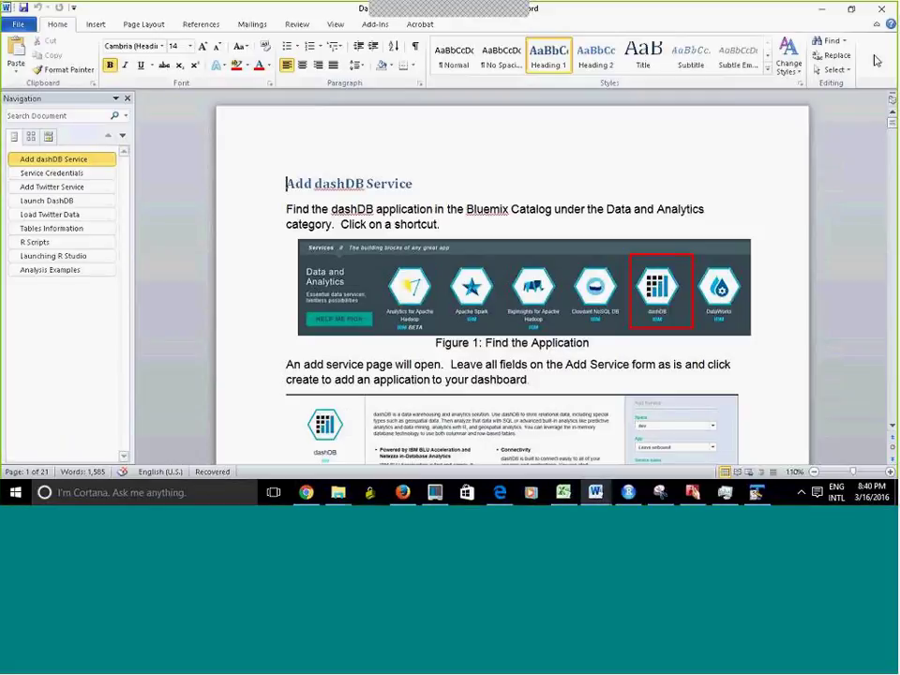
left_click_drag(892, 125, 893, 200)
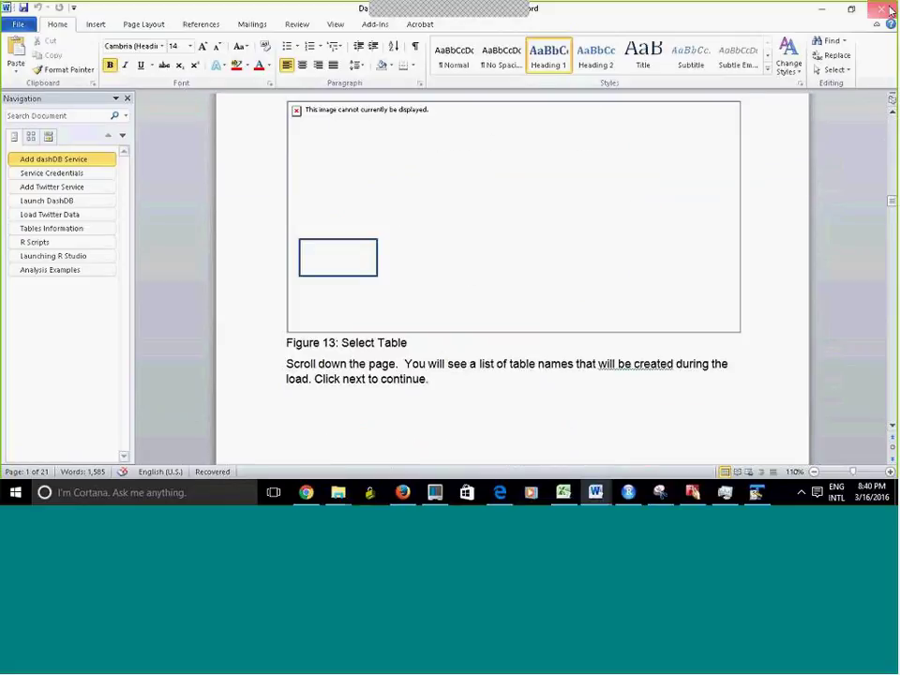
key("alt+Tab")
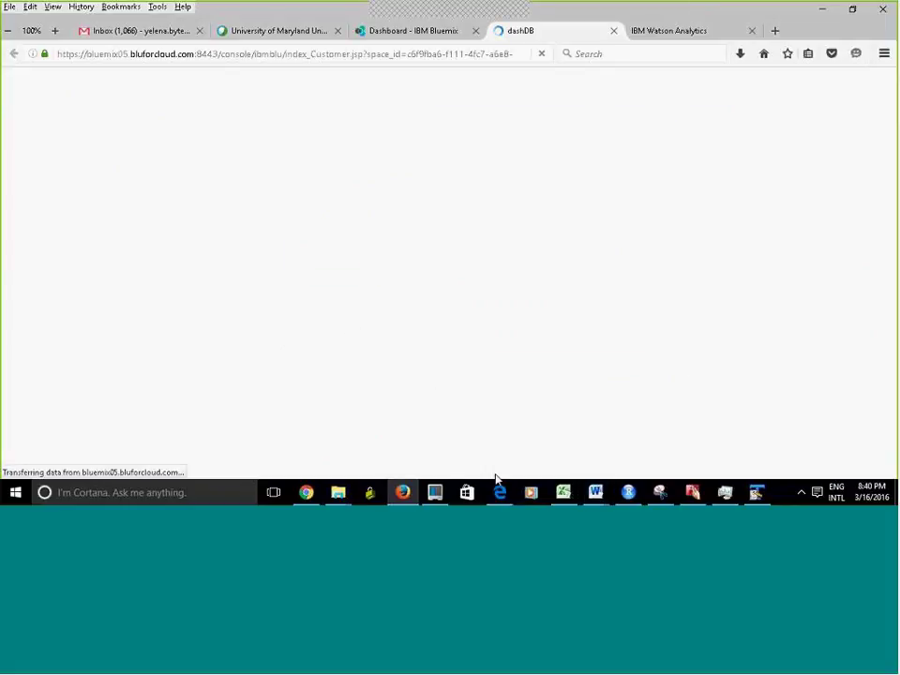
mouse_move(596, 492)
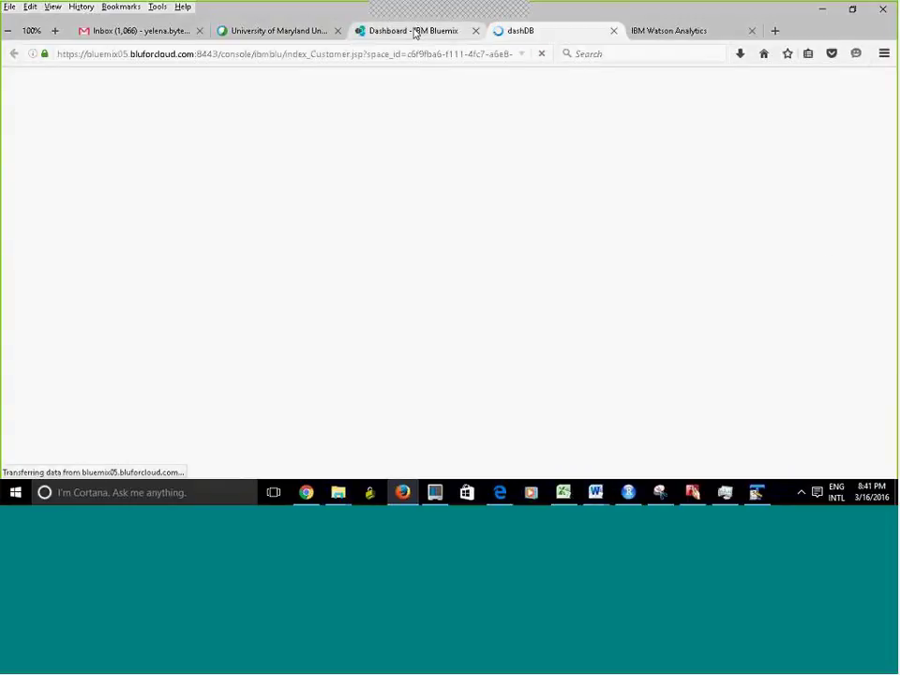
left_click(458, 26)
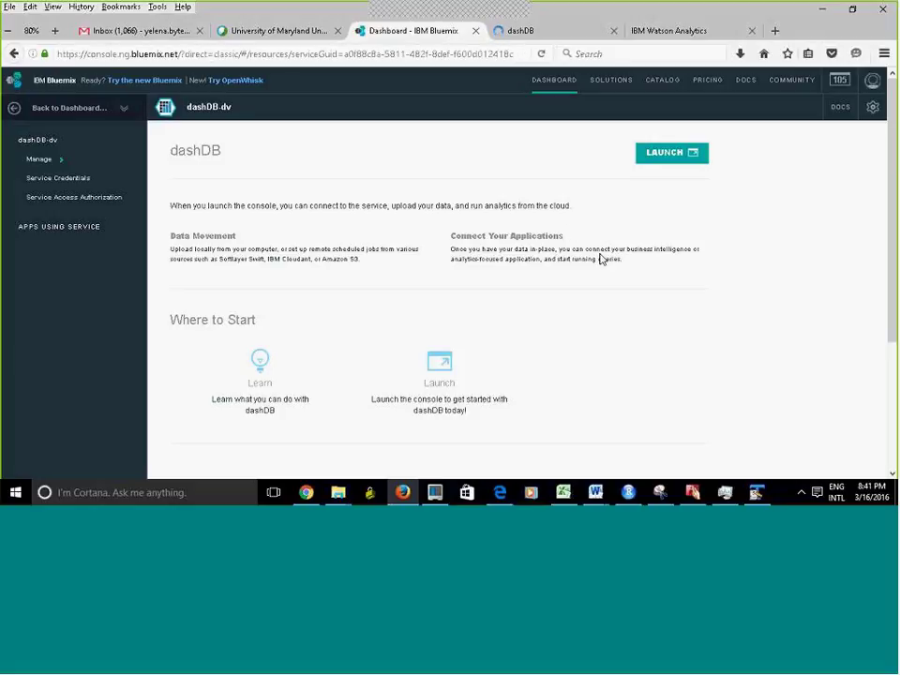
- Switch to Chrome and open the DashDB_walk through document from the course's Week 7 content, reading to the Select Table instructions
left_click(306, 494)
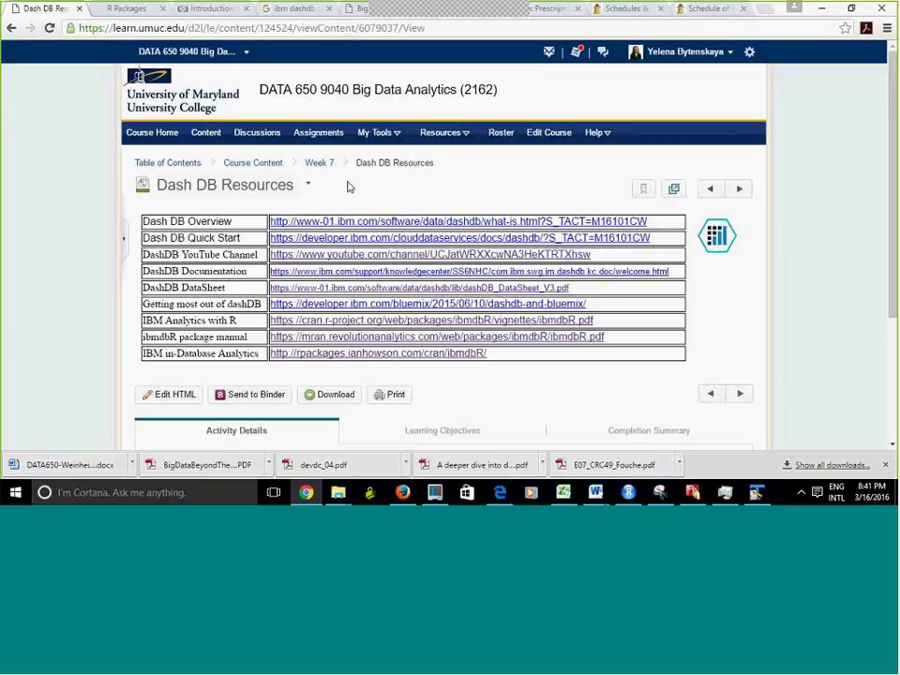
left_click(315, 166)
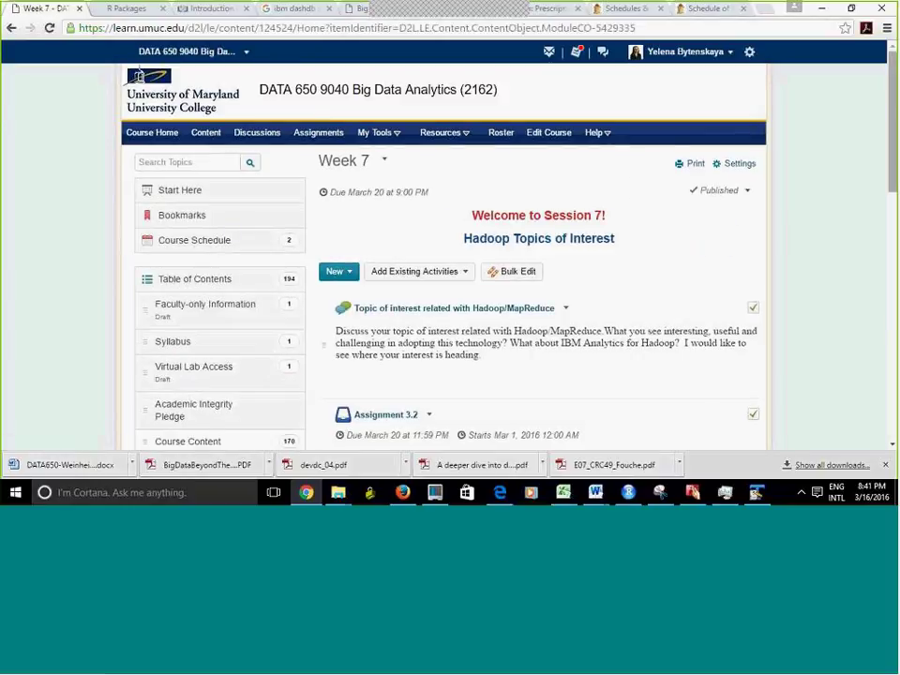
left_click(894, 312)
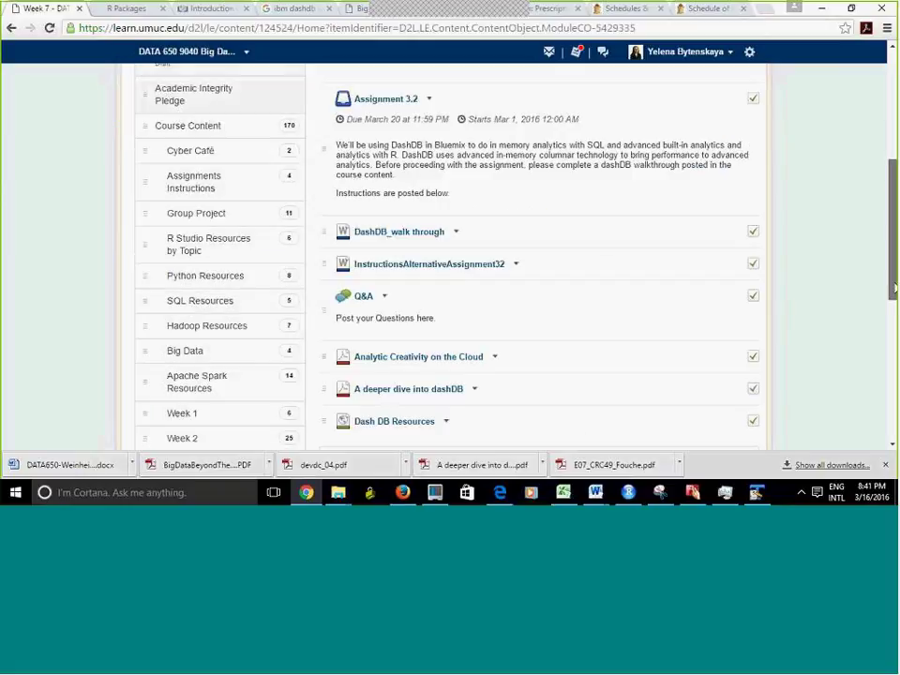
scroll(893, 314, "down", 2)
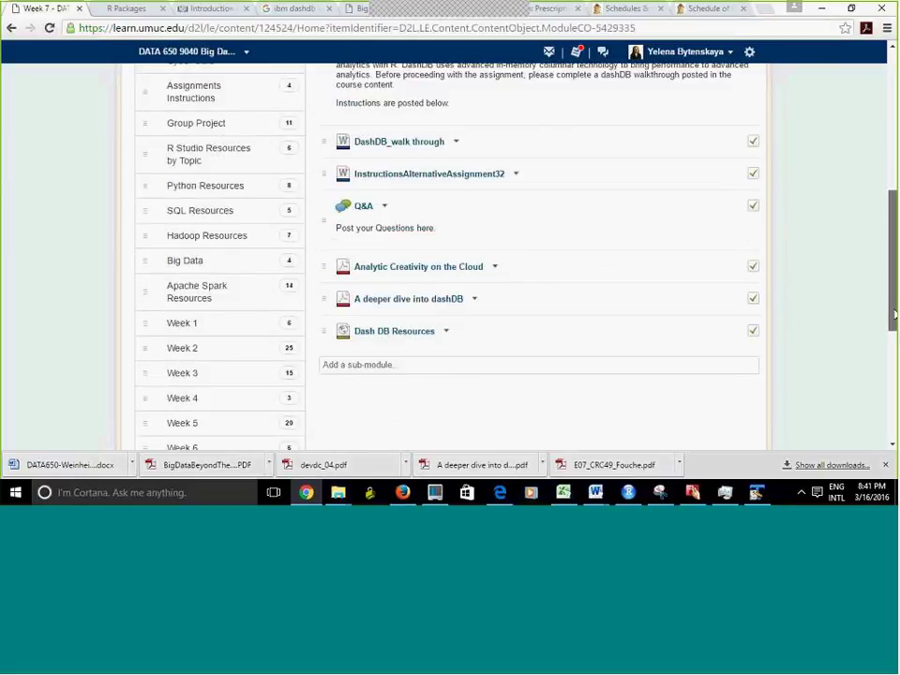
left_click_drag(894, 314, 894, 312)
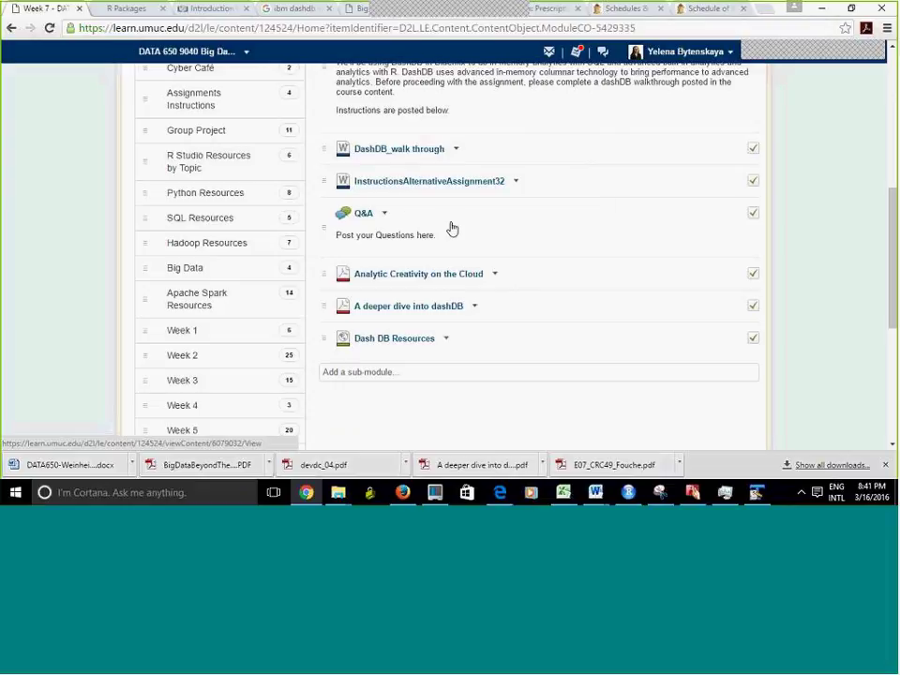
left_click(389, 149)
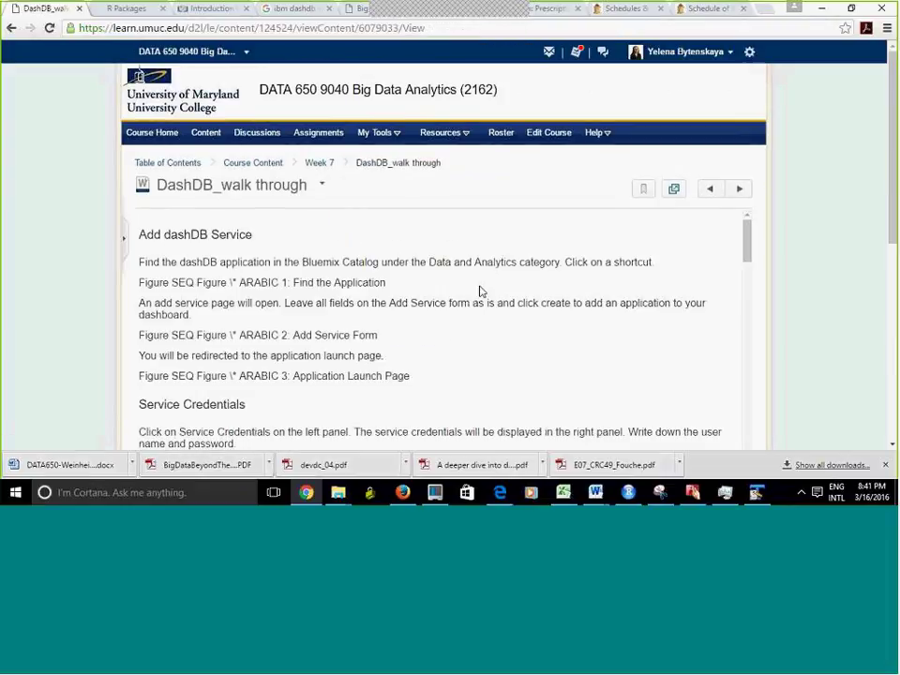
left_click_drag(747, 270, 878, 333)
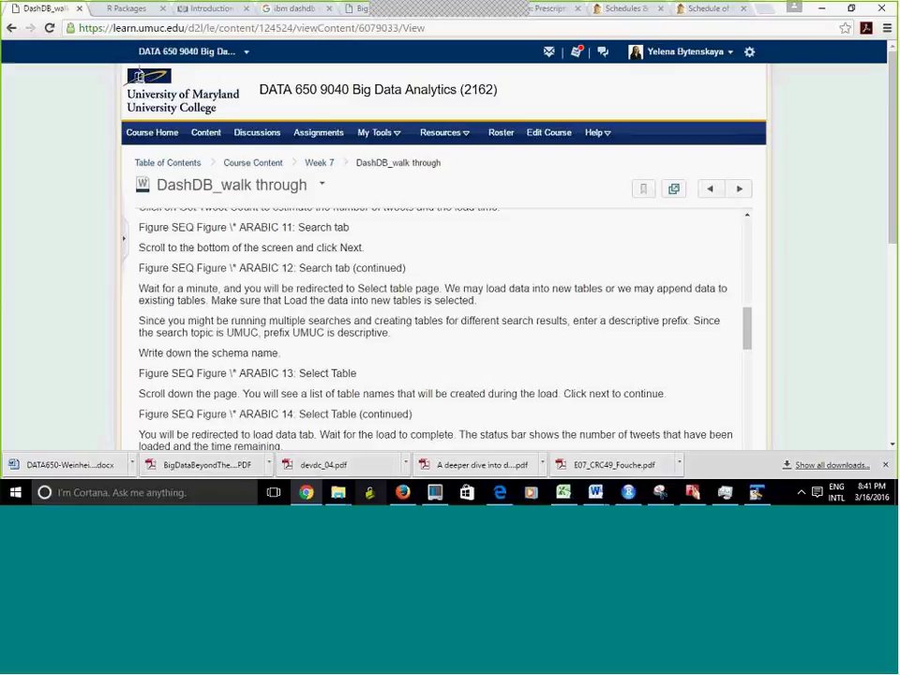
- Switch to the dashDB console in Firefox and open the Load Twitter Data page
left_click(402, 493)
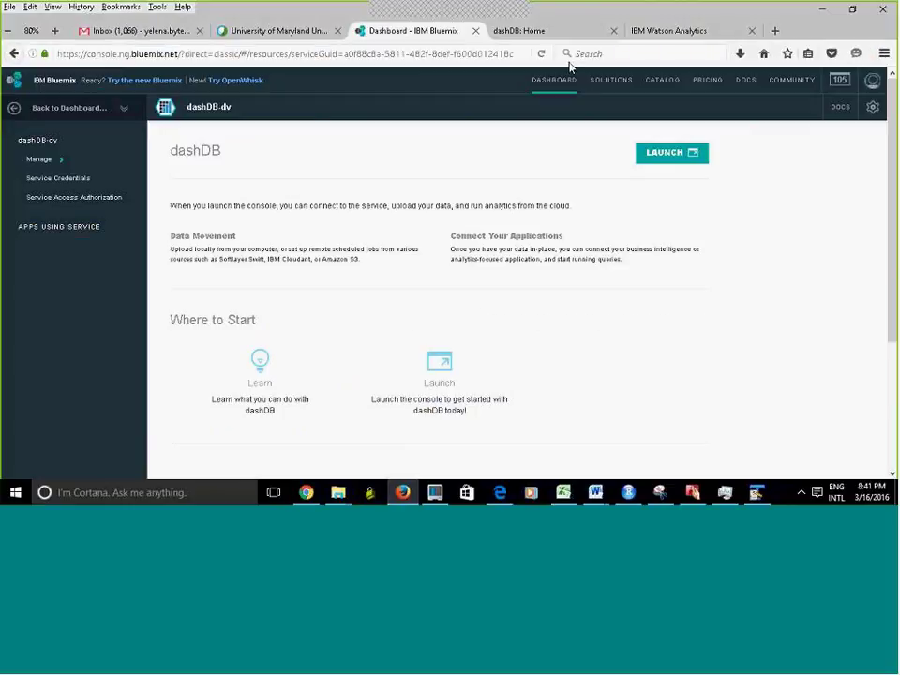
left_click(552, 33)
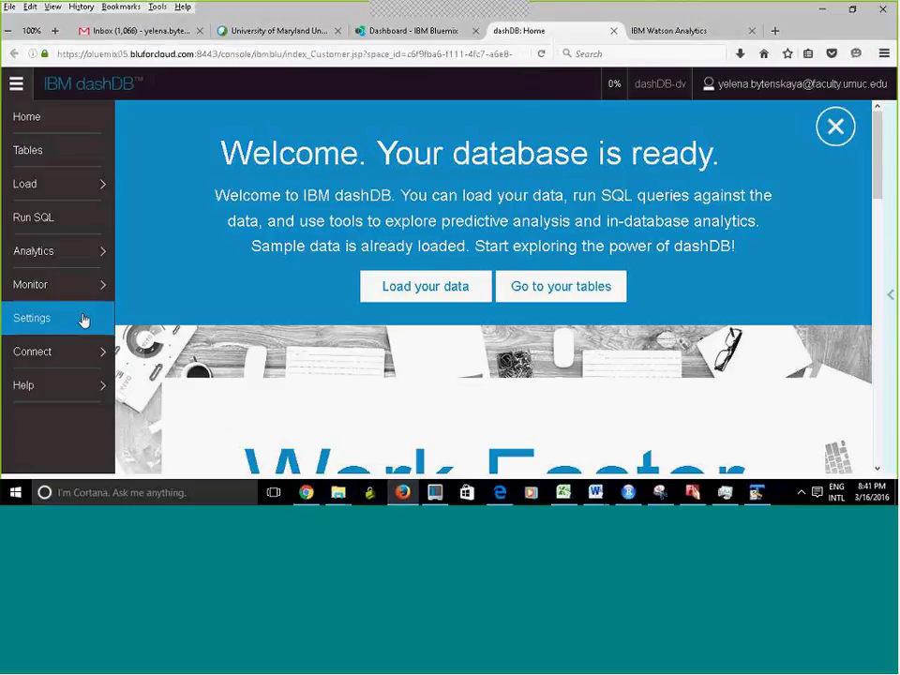
left_click(58, 193)
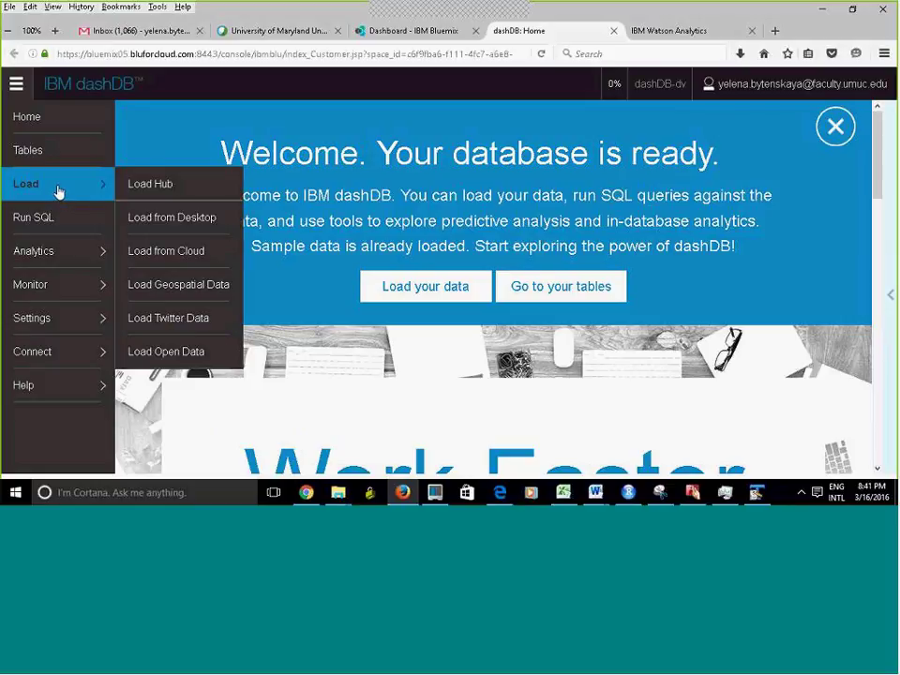
left_click(166, 320)
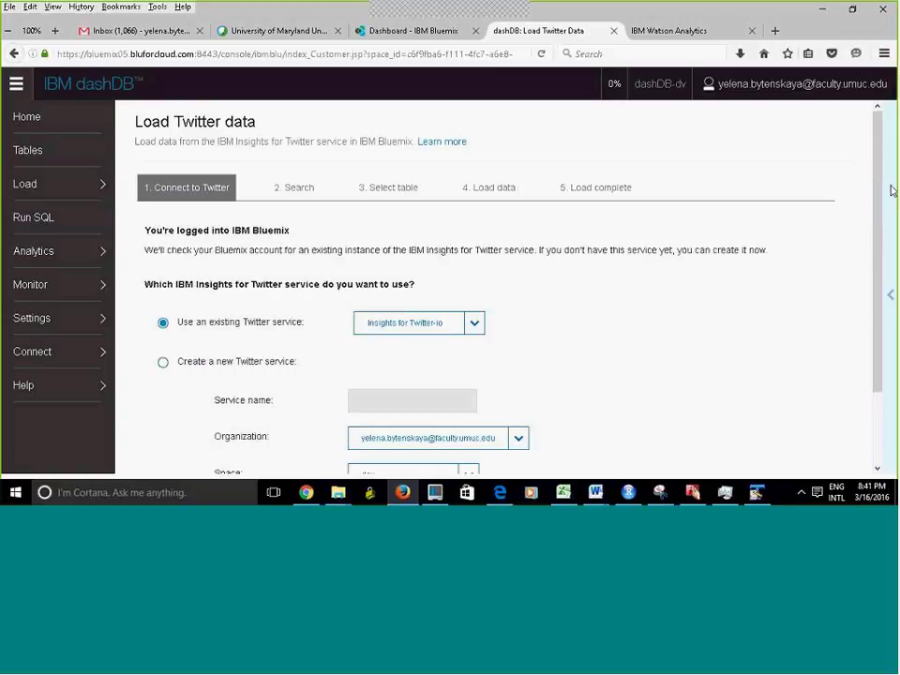
- Continue the load with the existing Insights for Twitter-io service and begin the Twitter search query with #
key("ctrl+a")
left_click(743, 255)
left_click_drag(870, 181, 873, 222)
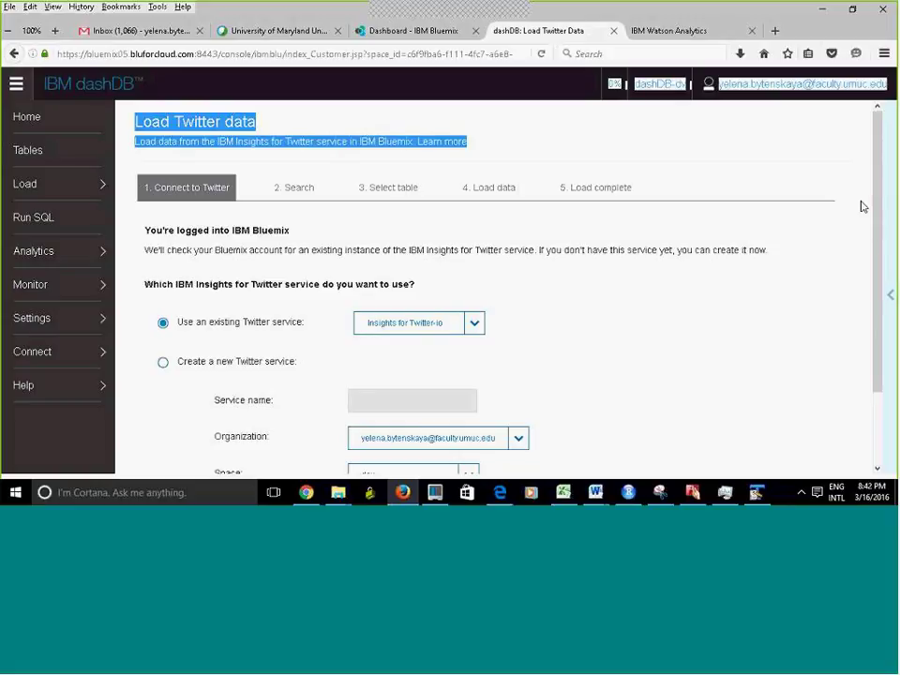
scroll(873, 215, "down", 1)
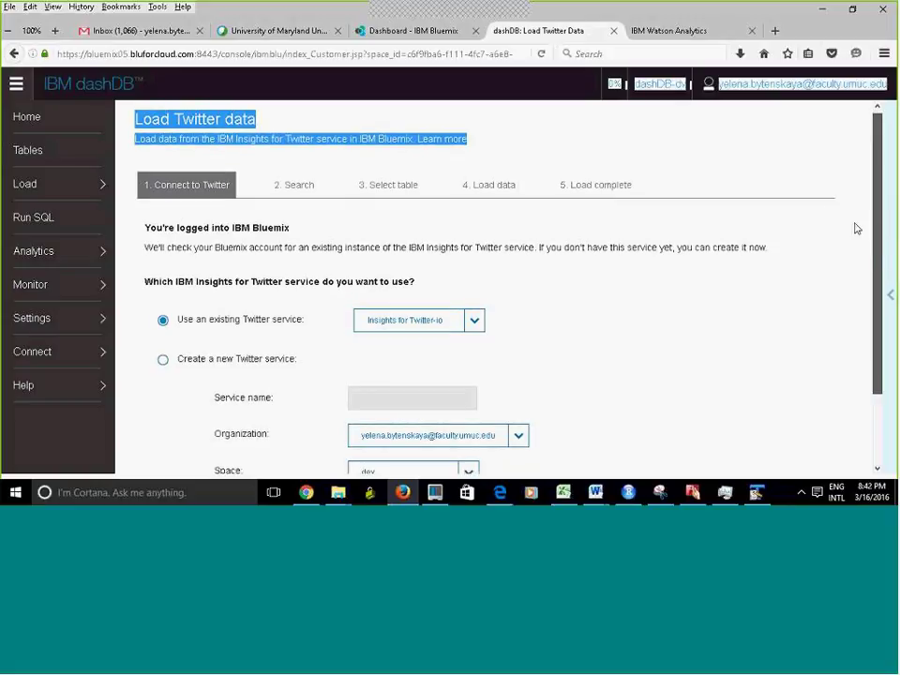
scroll(879, 352, "down", 1)
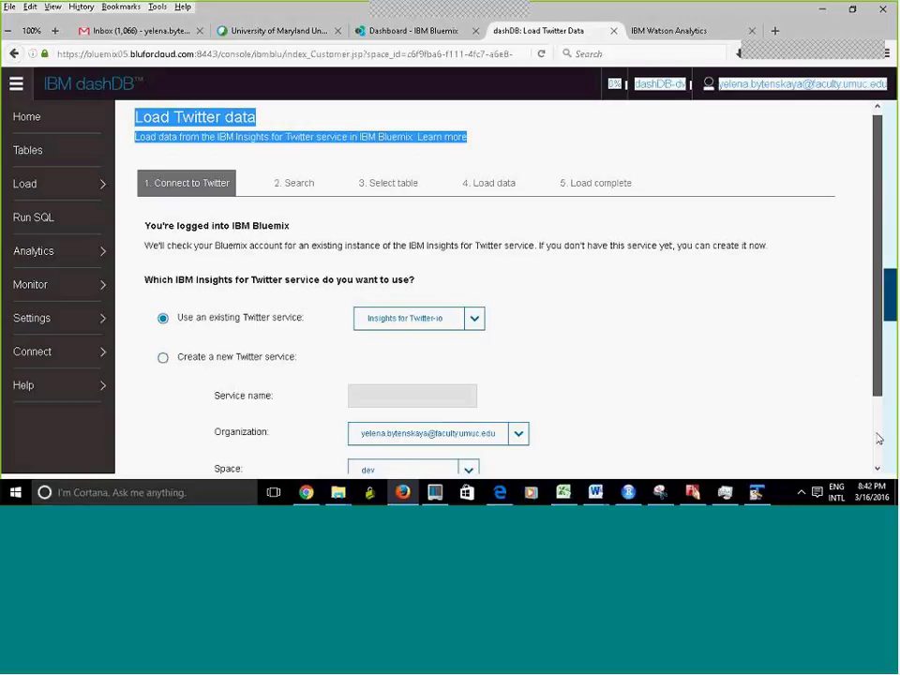
scroll(877, 434, "down", 2)
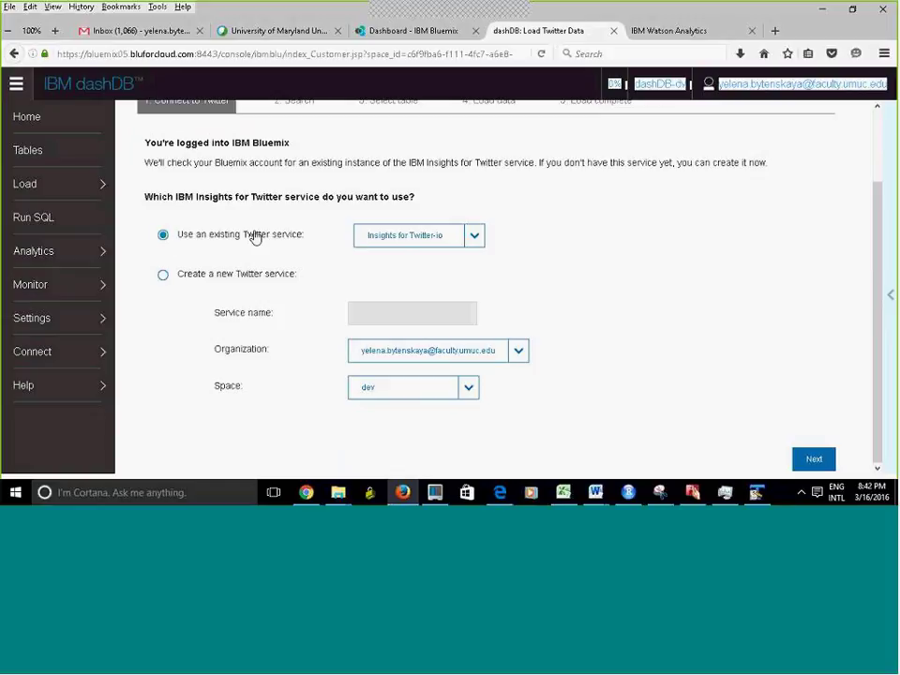
left_click(814, 460)
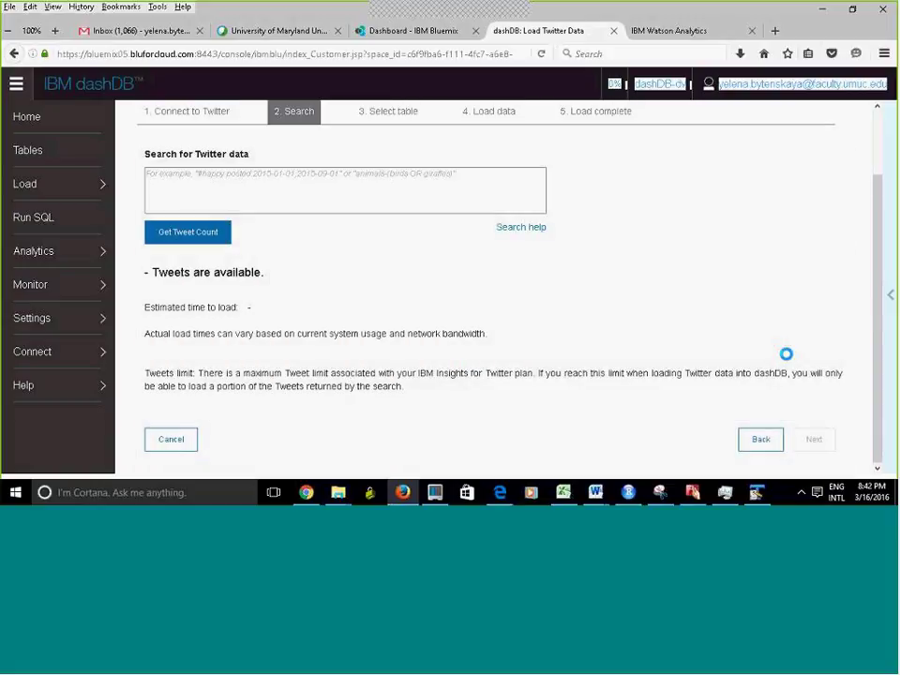
left_click(176, 174)
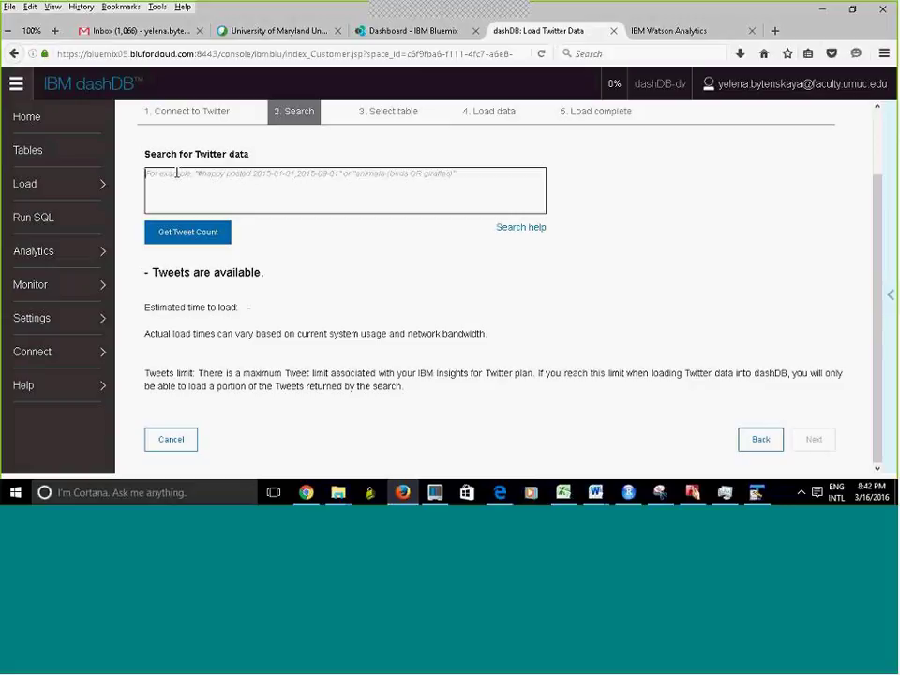
type("#")
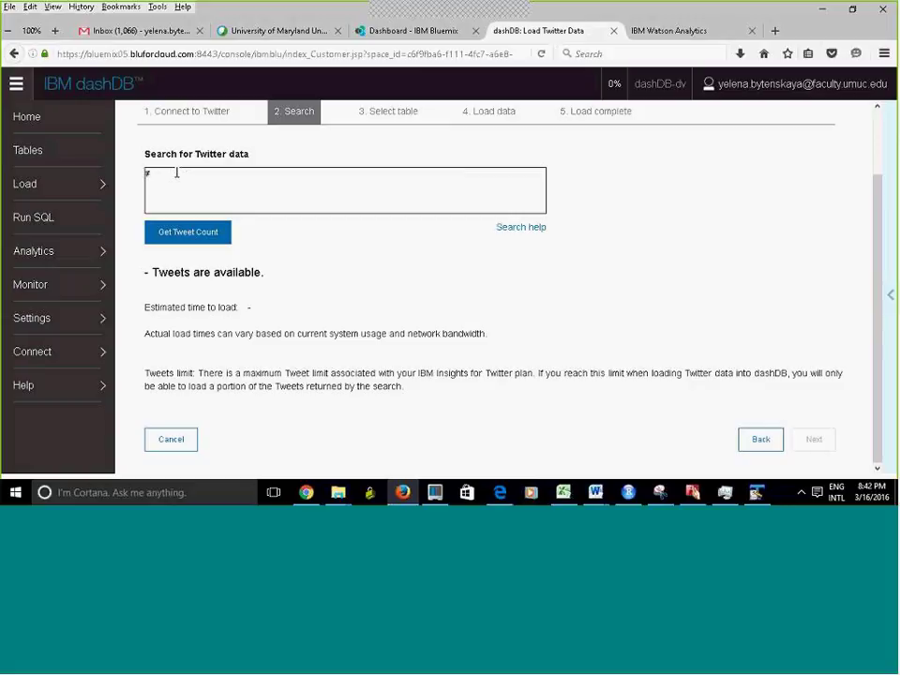
type("spring 2015")
key("BackSpace")
key("BackSpace")
key("BackSpace")
key("BackSpace")
key("BackSpace")
key("BackSpace")
key("BackSpace")
key("BackSpace")
key("BackSpace")
- Complete the Twitter search query as "#Data Analytics" and get its tweet count
type("Data Analytics")
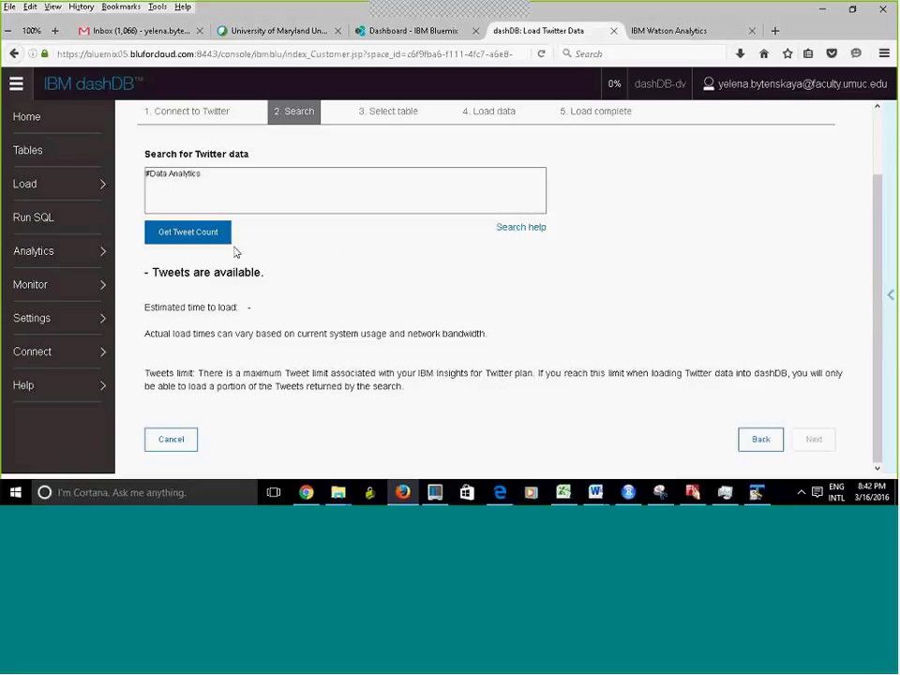
left_click(186, 234)
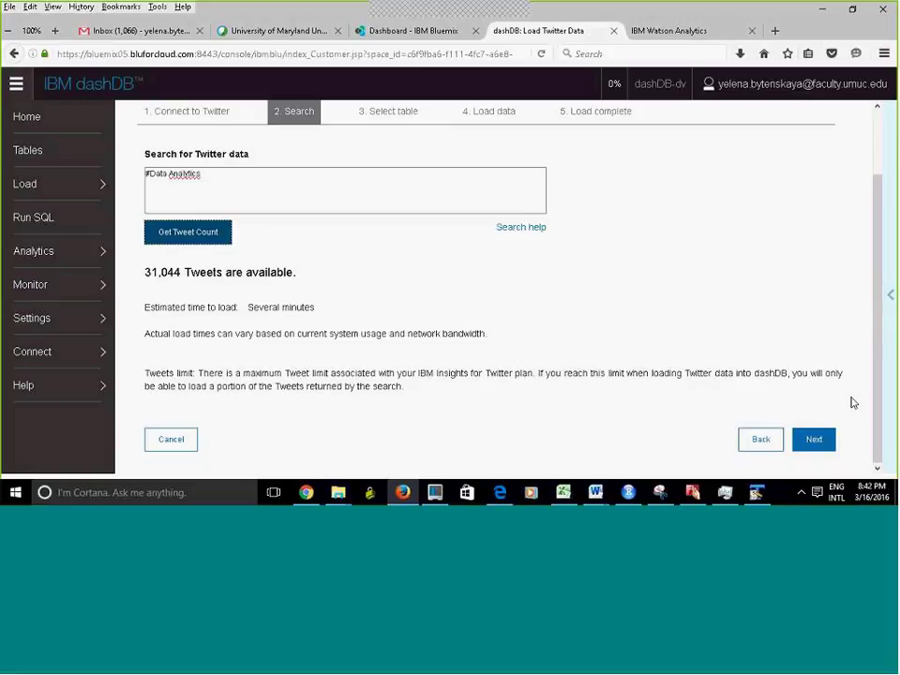
- Replace the Twitter search query with "#UMCP" and get its tweet count
left_click(210, 178)
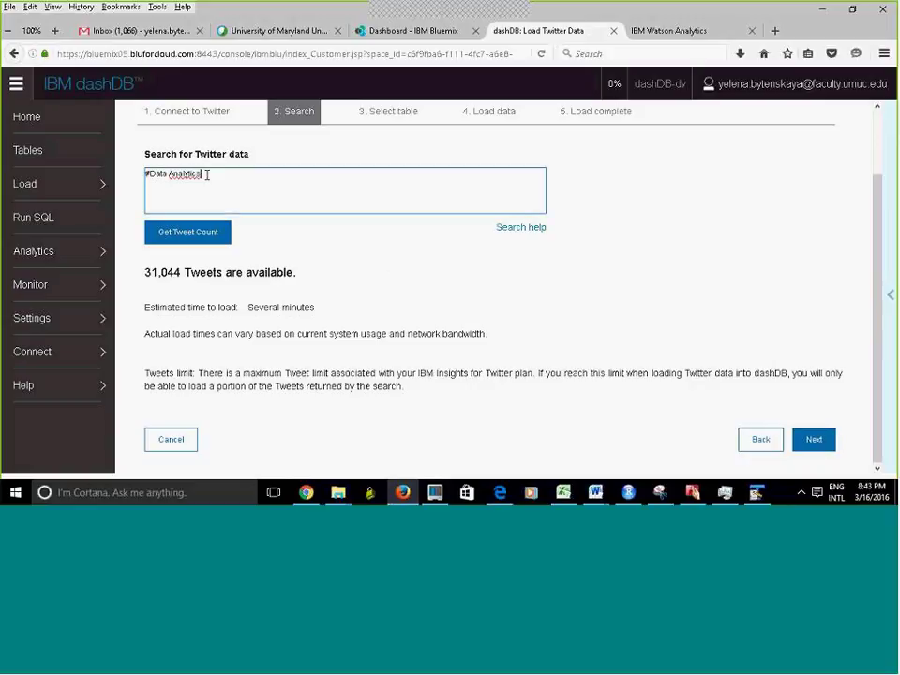
key("BackSpace")
key("BackSpace")
key("BackSpace")
key("BackSpace")
key("BackSpace")
key("BackSpace")
key("BackSpace")
key("BackSpace")
key("BackSpace")
key("BackSpace")
key("BackSpace")
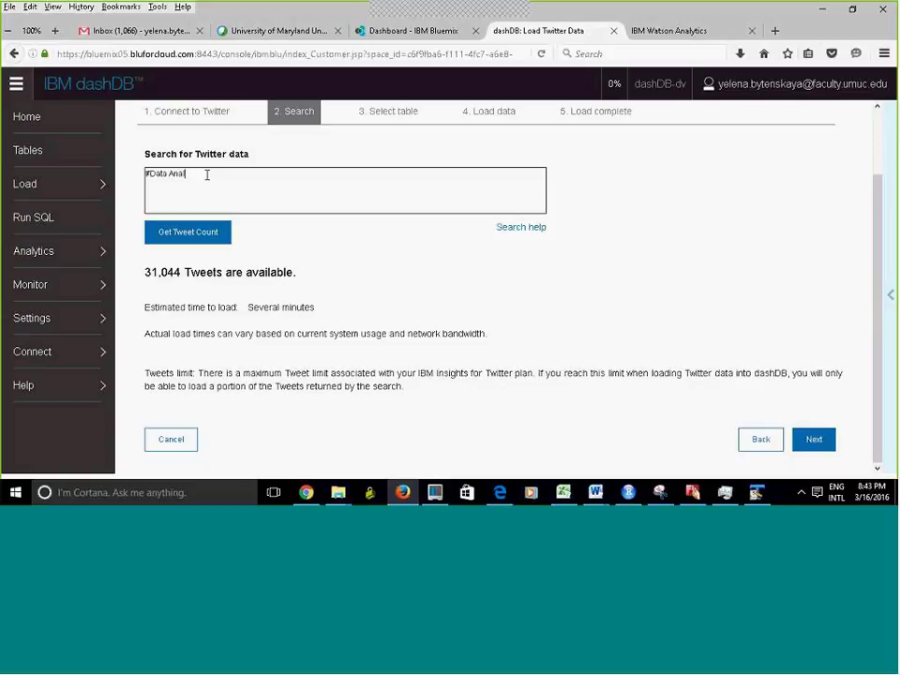
key("BackSpace")
key("BackSpace")
key("BackSpace")
type("Ana")
key("BackSpace")
key("BackSpace")
key("BackSpace")
type("UMCP")
left_click(207, 235)
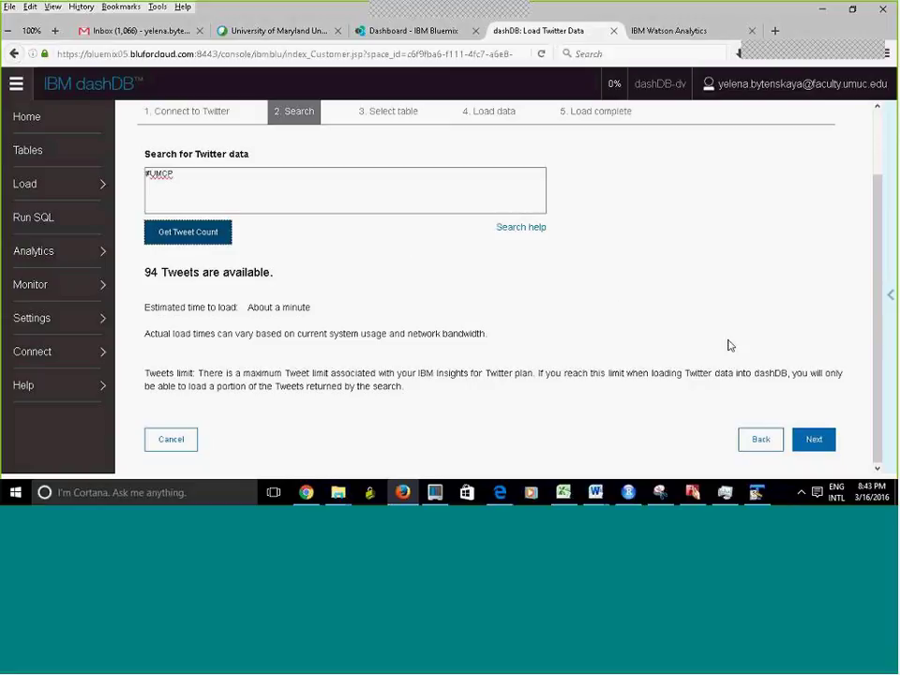
- Load the matching tweets into new tables with the prefix UMUCP and continue to the Load complete stage
left_click(822, 440)
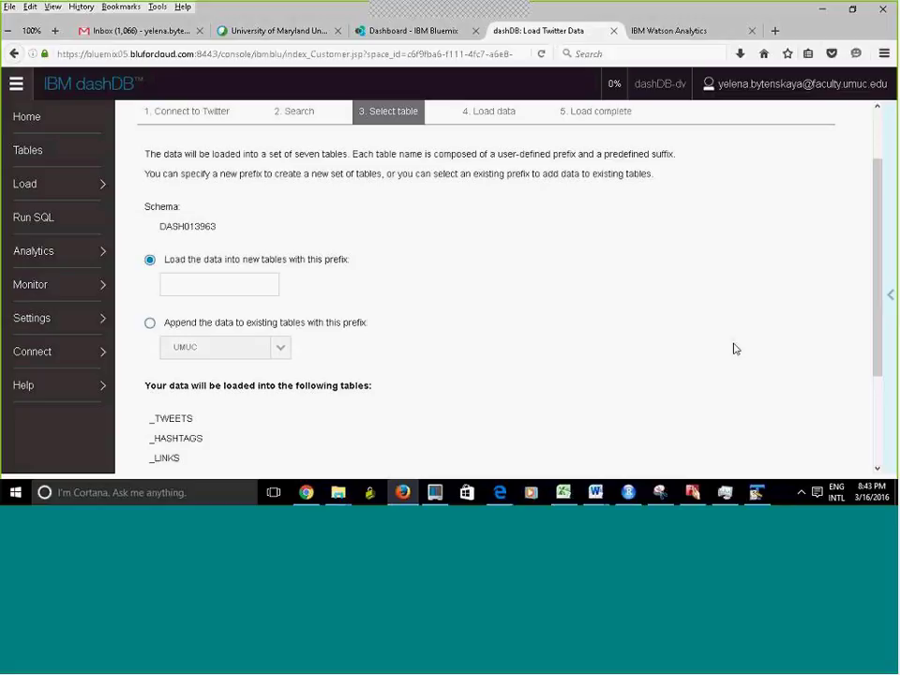
left_click(226, 280)
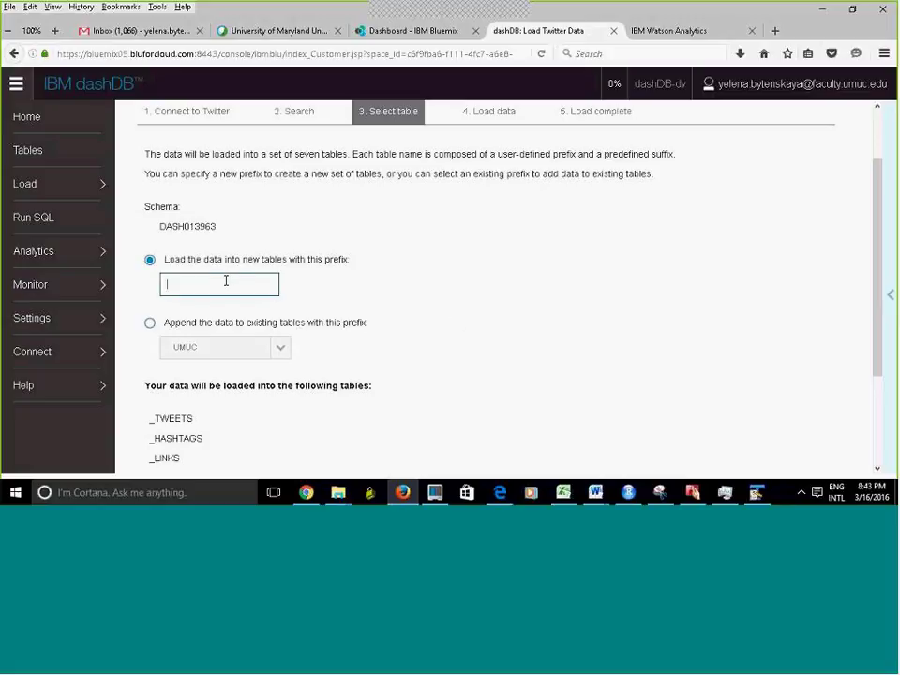
type("UMUCP")
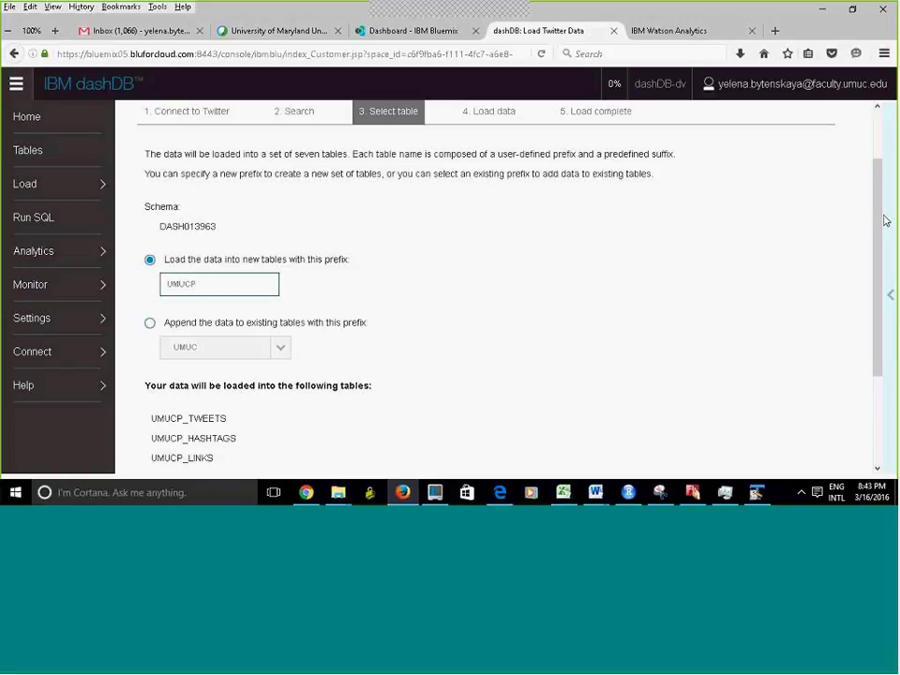
scroll(886, 220, "down", 3)
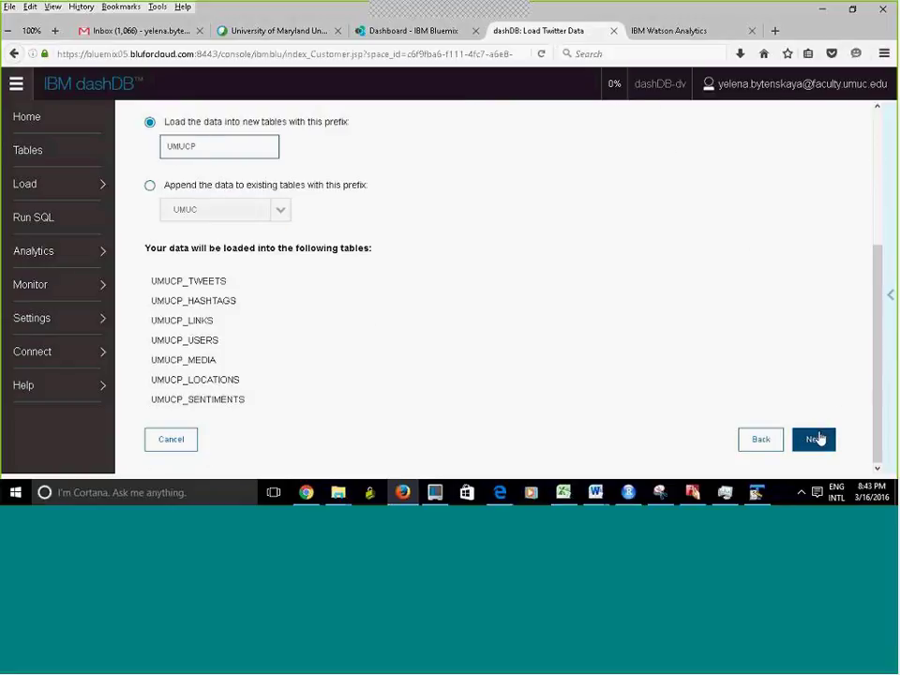
left_click(814, 439)
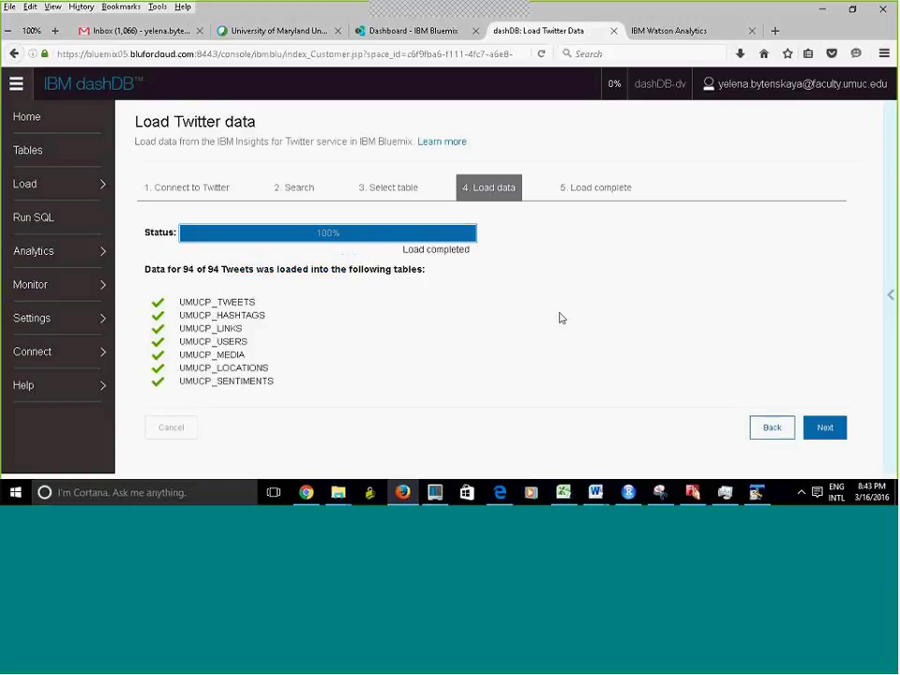
left_click(830, 428)
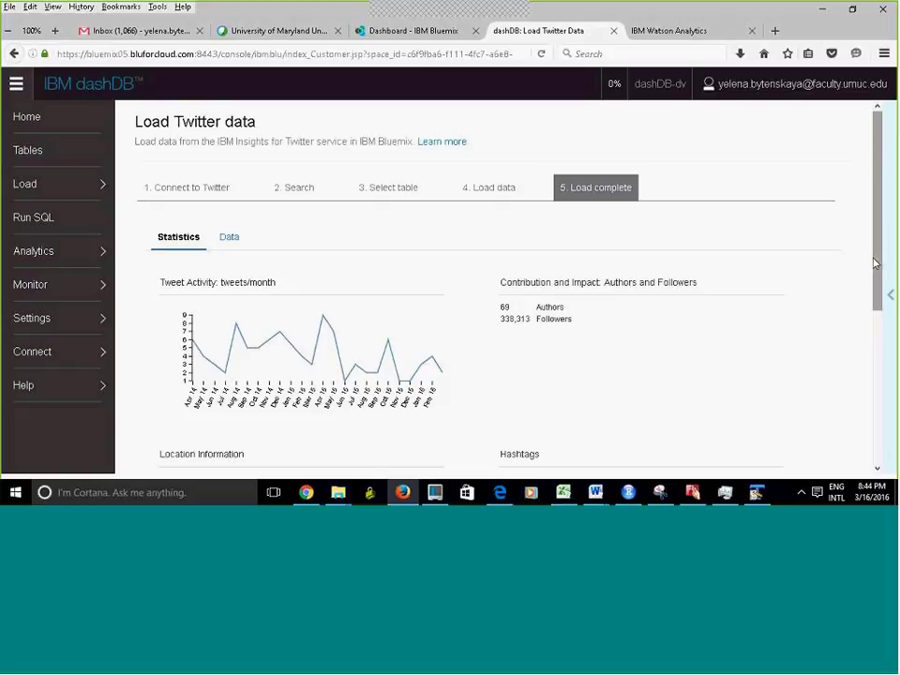
- Look over the load statistics, from monthly tweet activity and author impact to location, hashtag and sentiment information
scroll(875, 284, "down", 1)
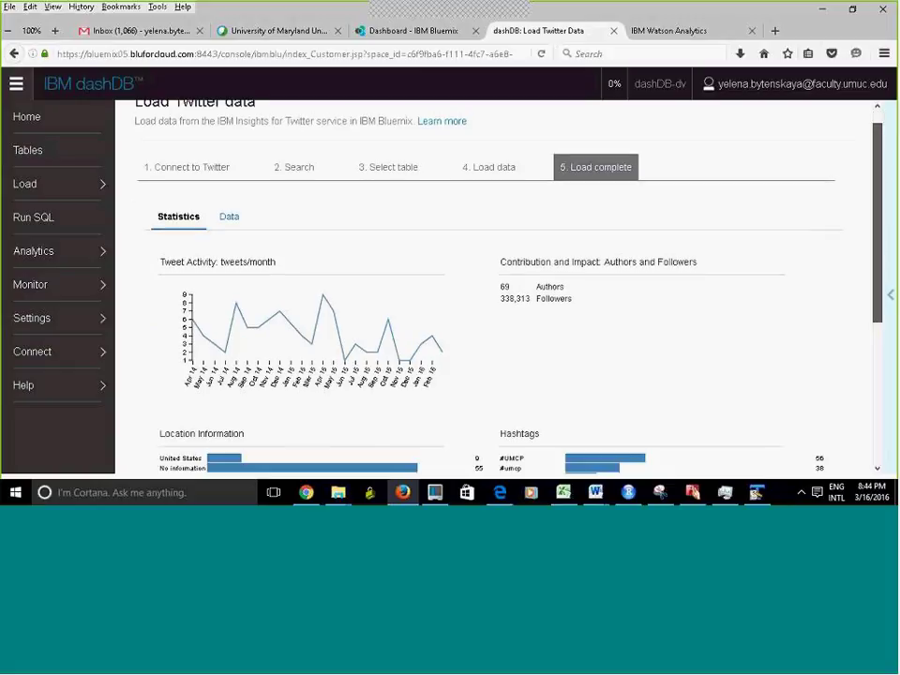
scroll(889, 381, "down", 5)
scroll(886, 452, "up", 6)
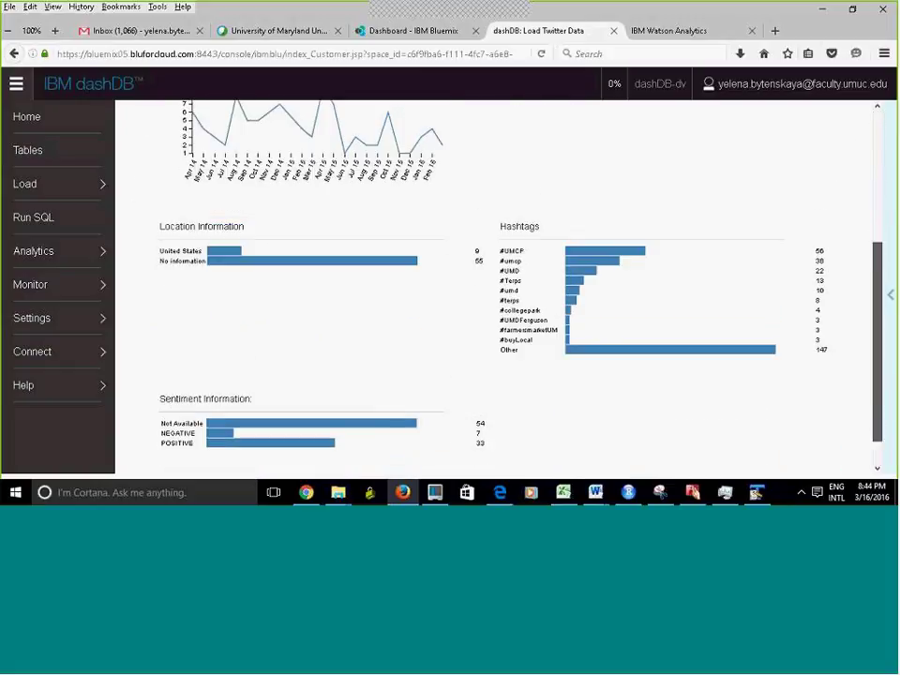
scroll(877, 247, "up", 1)
scroll(886, 309, "down", 2)
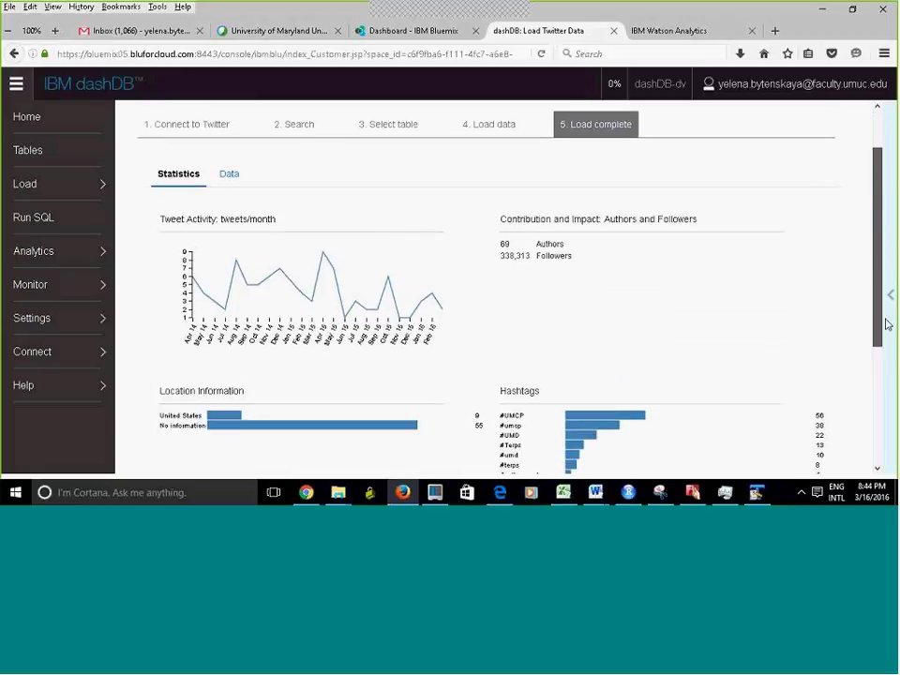
scroll(896, 371, "down", 3)
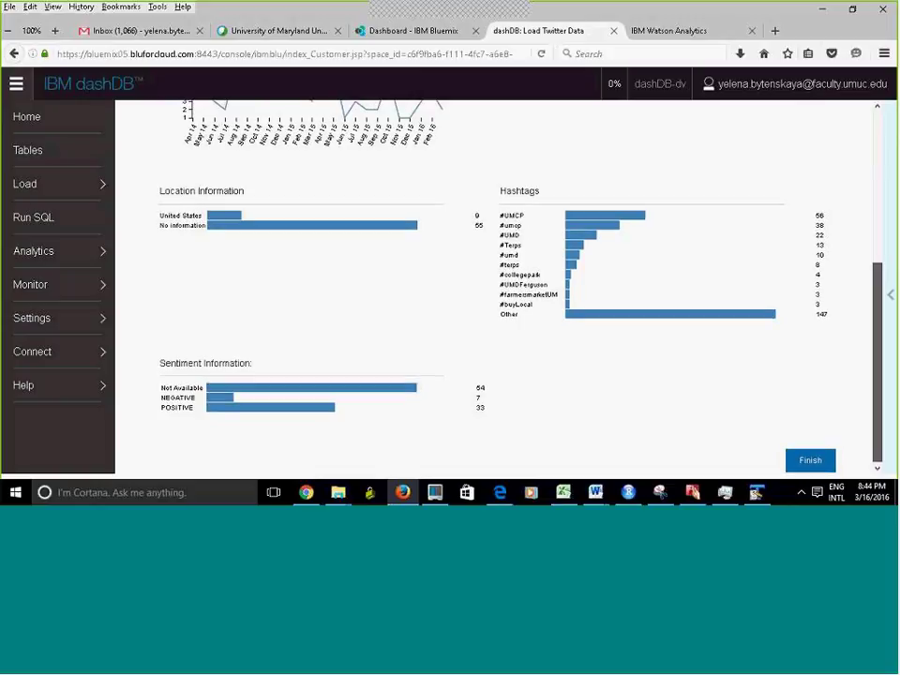
scroll(497, 281, "up", 6)
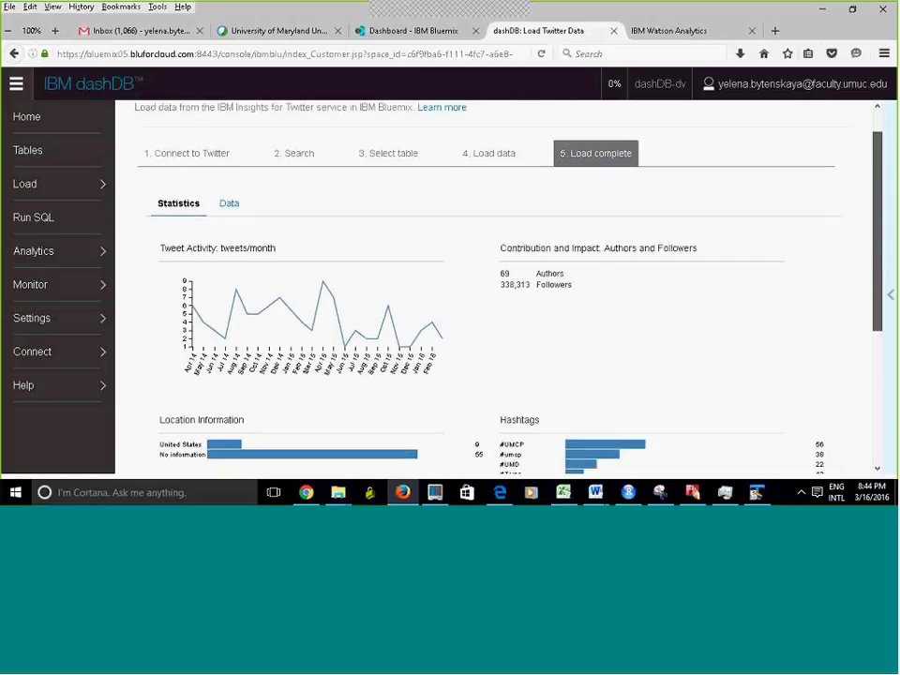
scroll(497, 281, "up", 1)
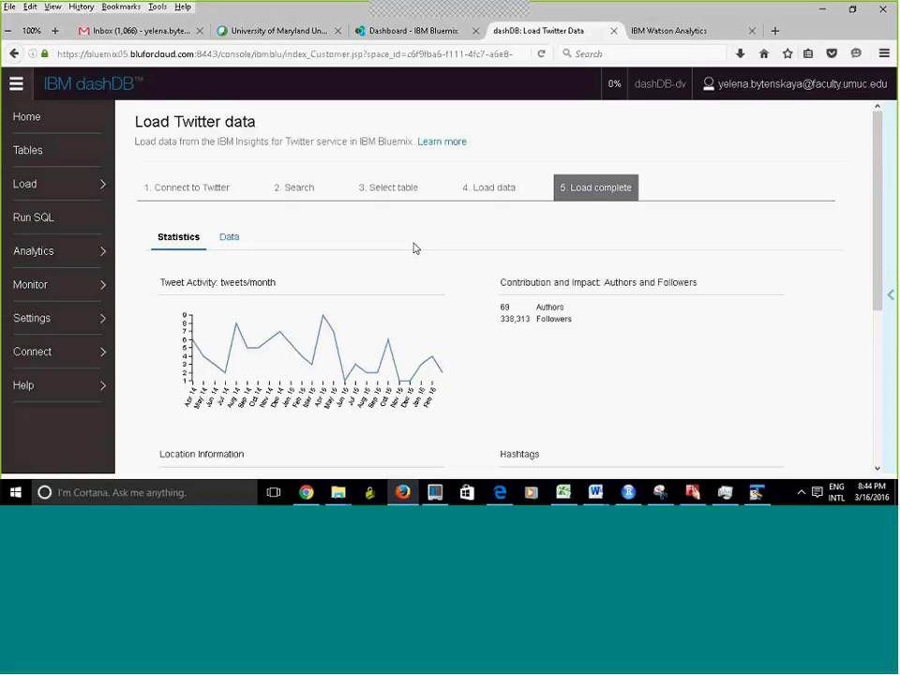
mouse_move(624, 497)
left_click_drag(877, 257, 876, 272)
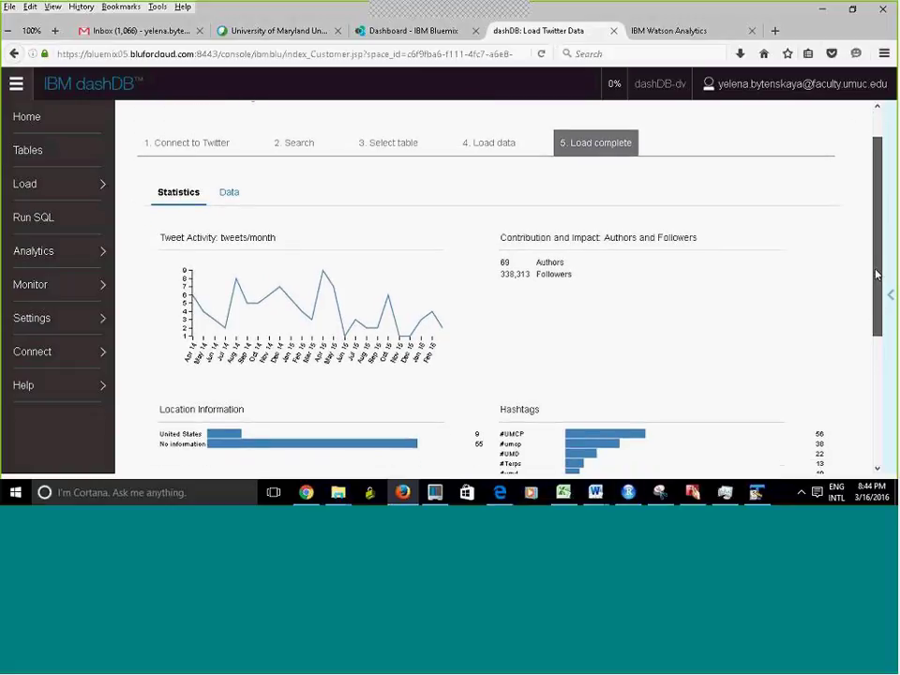
left_click_drag(876, 271, 877, 289)
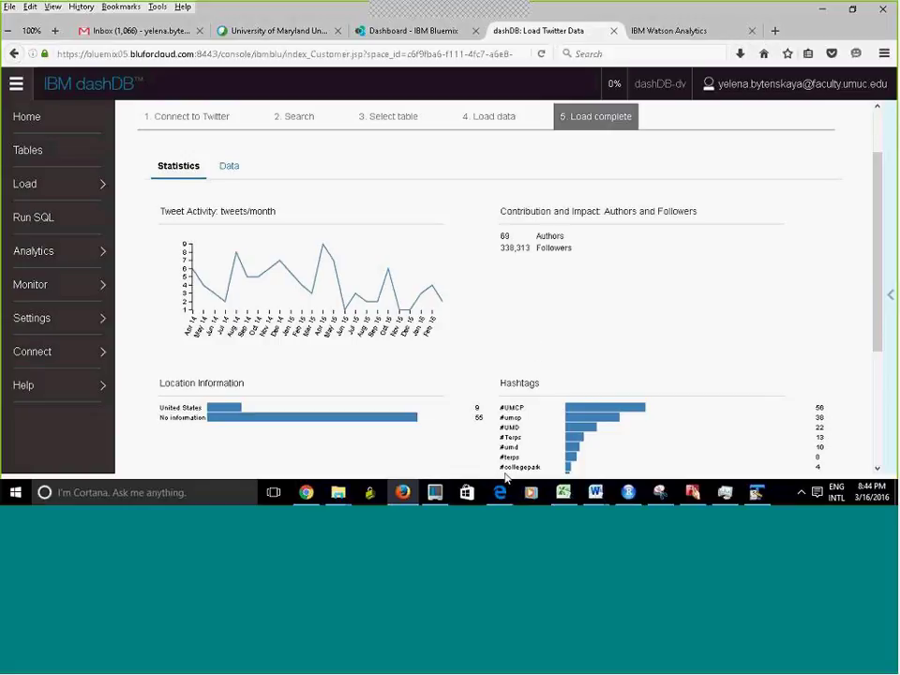
- Close the open Task Manager window
mouse_move(716, 494)
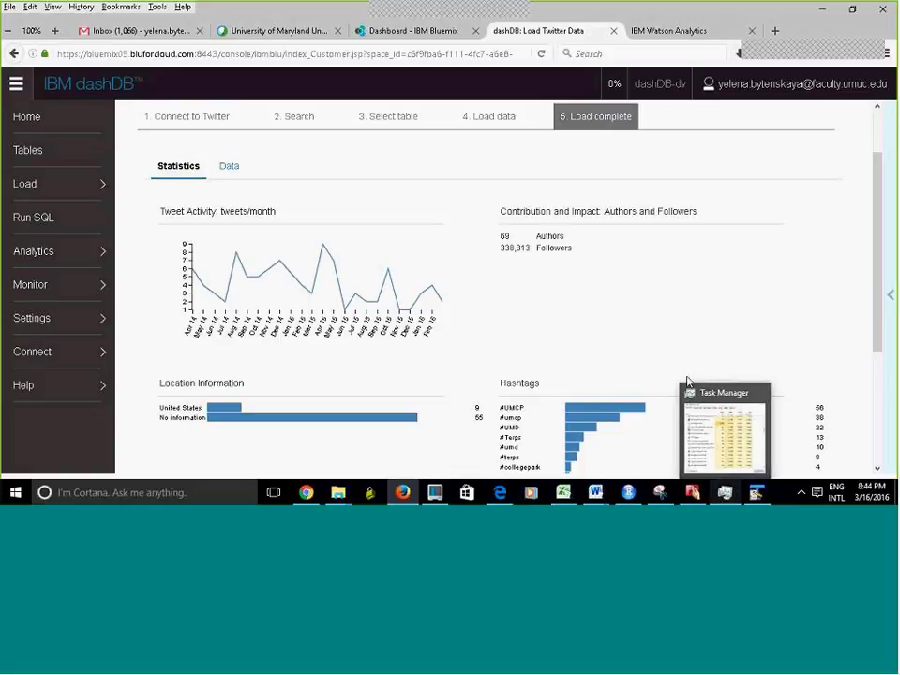
left_click(758, 392)
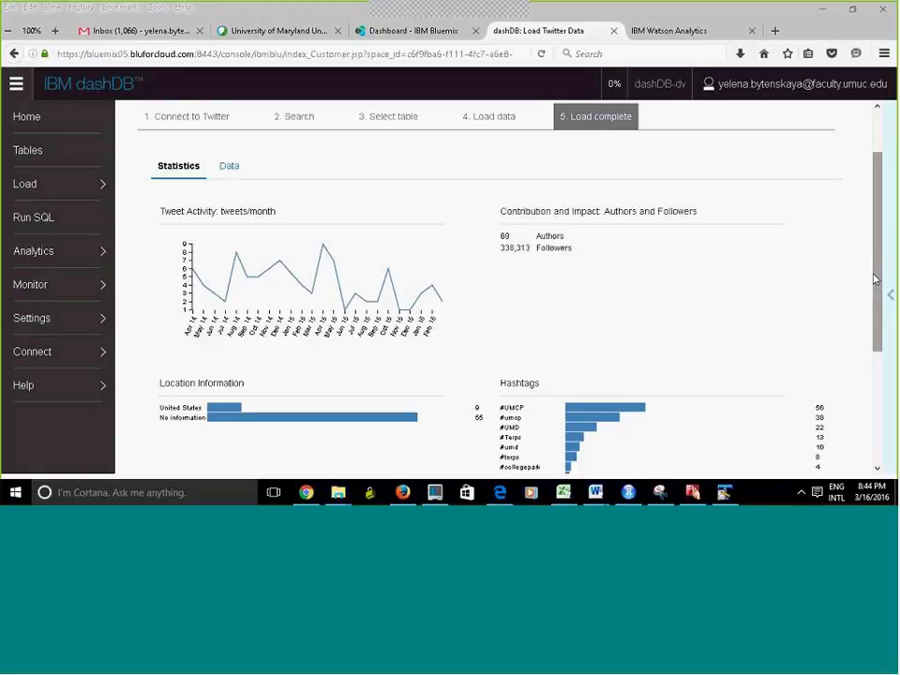
- Examine the location, hashtag and sentiment charts of the loaded tweets and compare them with the monthly activity
scroll(874, 279, "down", 2)
scroll(868, 417, "down", 2)
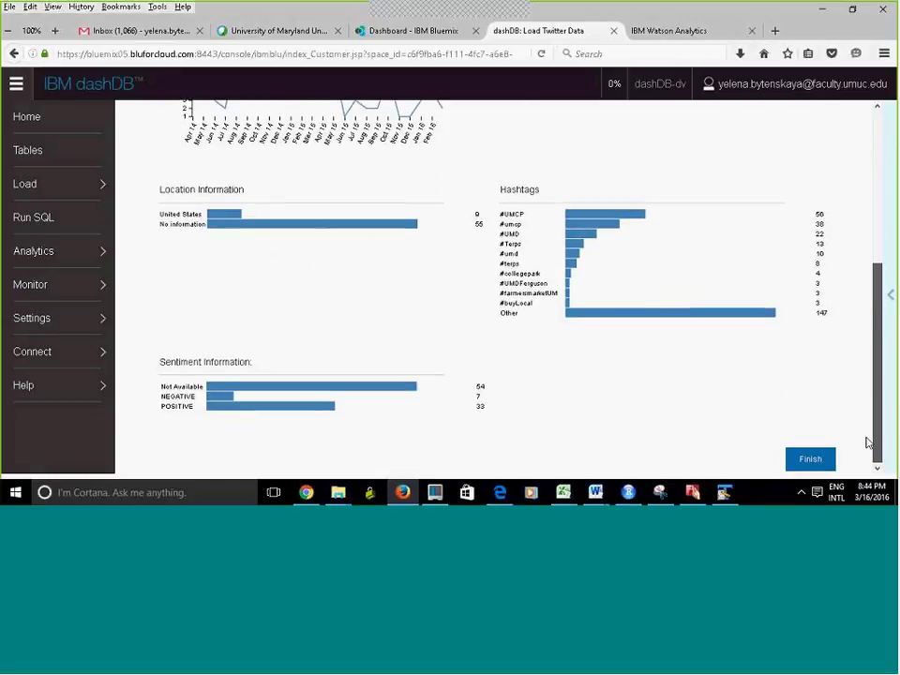
scroll(879, 367, "up", 1)
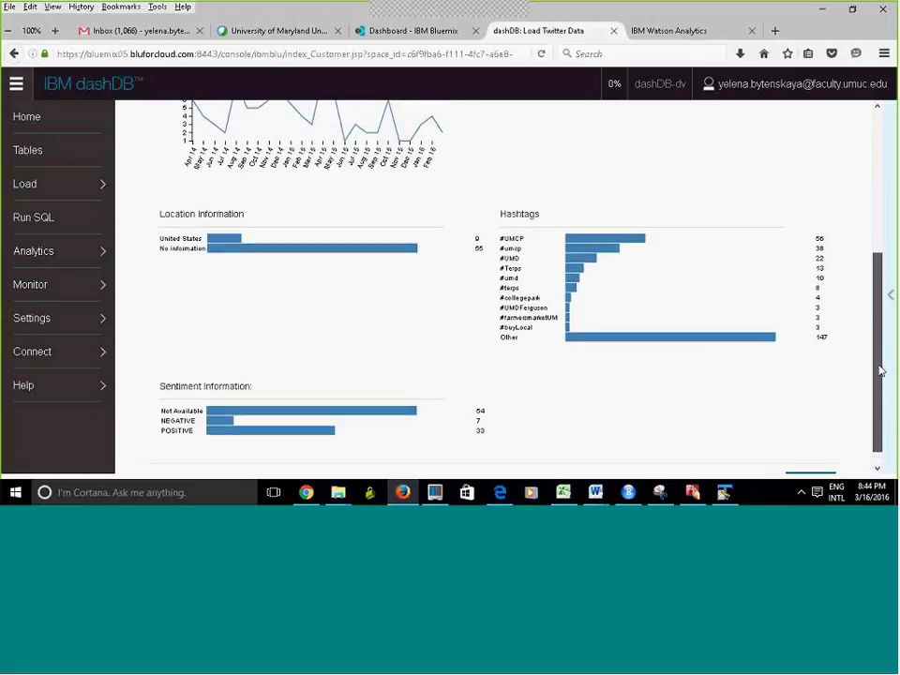
left_click_drag(880, 368, 881, 317)
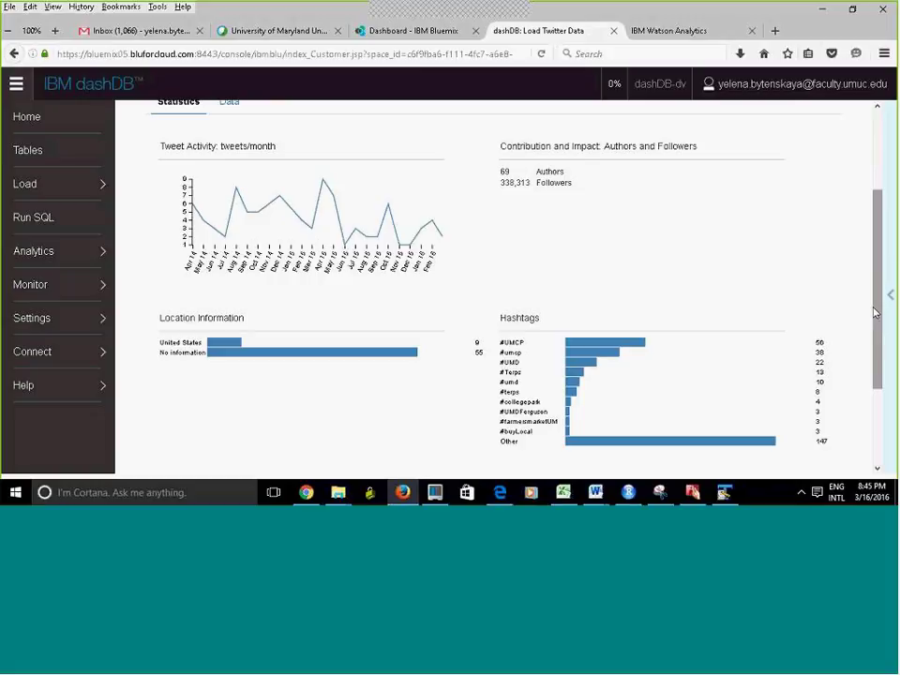
left_click_drag(878, 306, 861, 283)
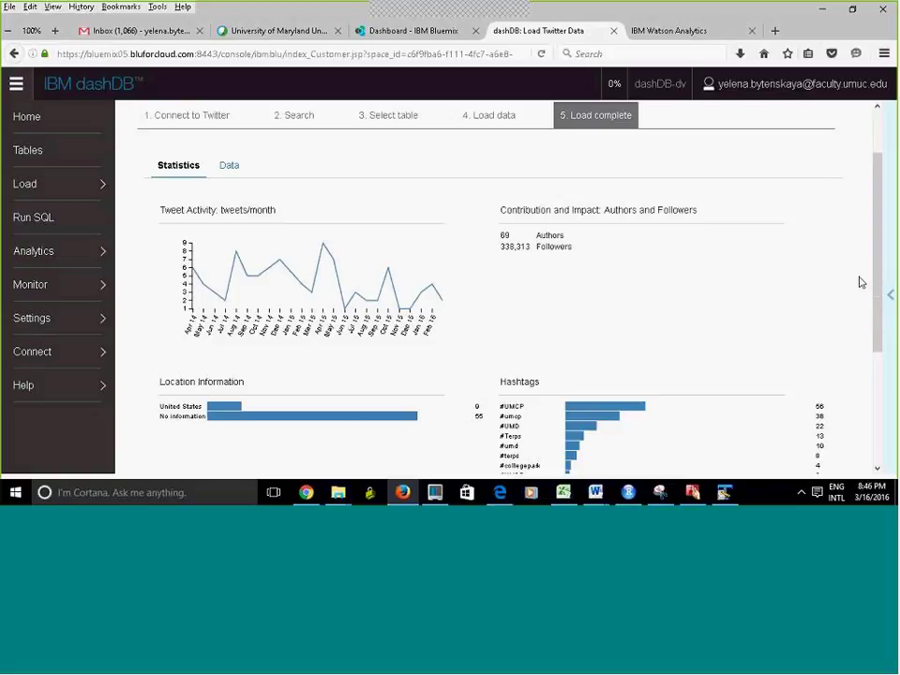
scroll(871, 309, "down", 2)
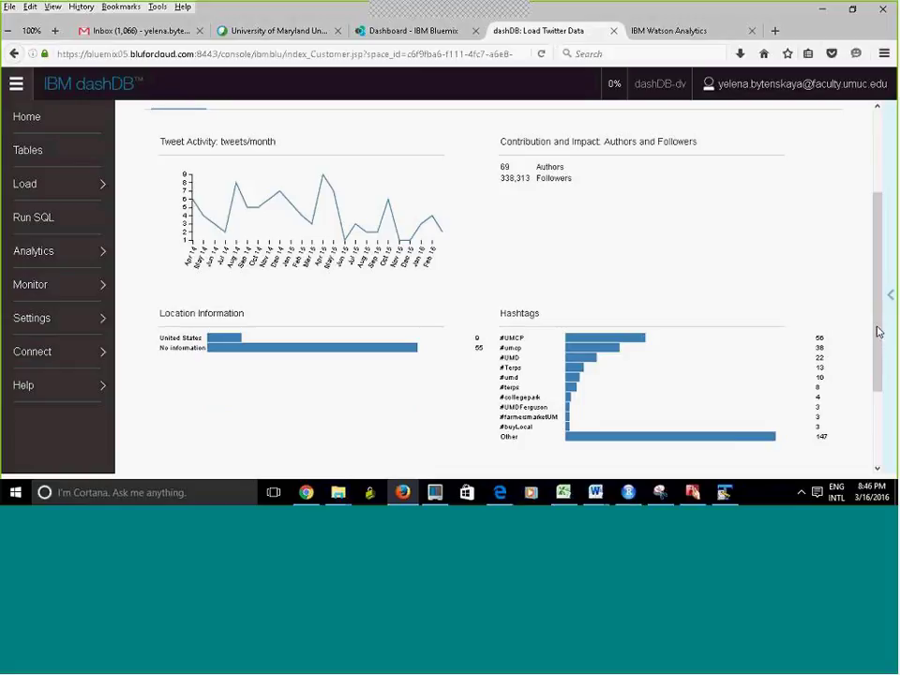
mouse_move(874, 362)
left_mouse_down()
mouse_move(878, 434)
mouse_move(886, 349)
left_mouse_up()
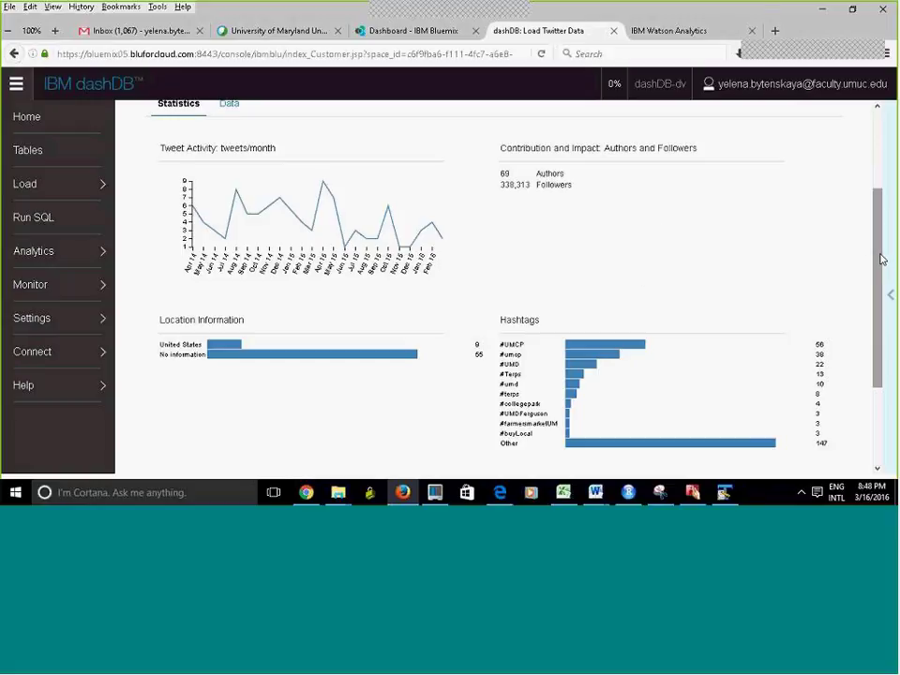
mouse_move(880, 253)
left_mouse_down()
mouse_move(884, 195)
mouse_move(885, 242)
left_mouse_up()
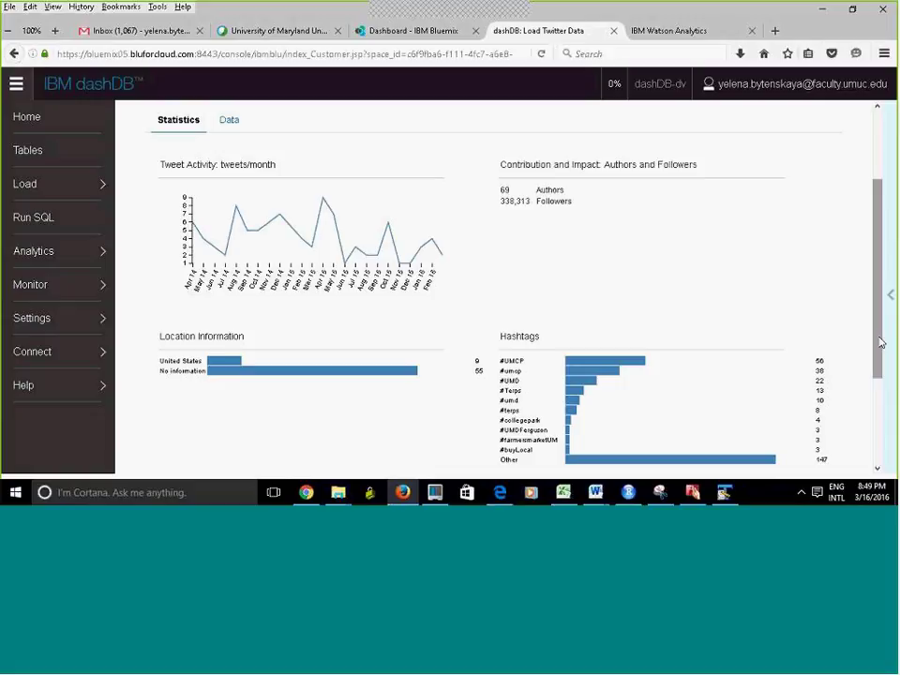
left_click_drag(877, 346, 879, 396)
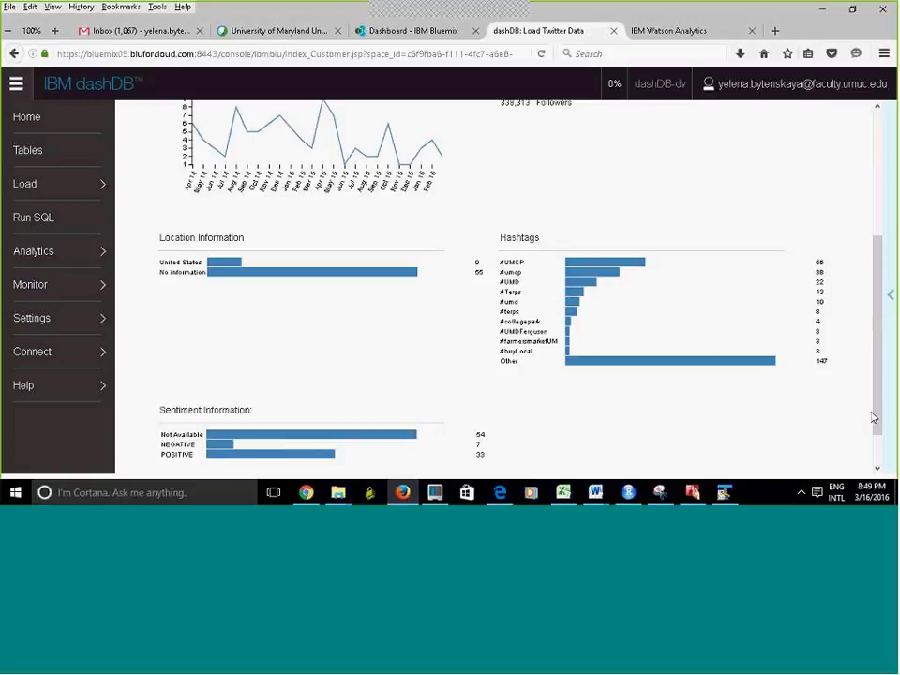
left_click_drag(874, 418, 876, 459)
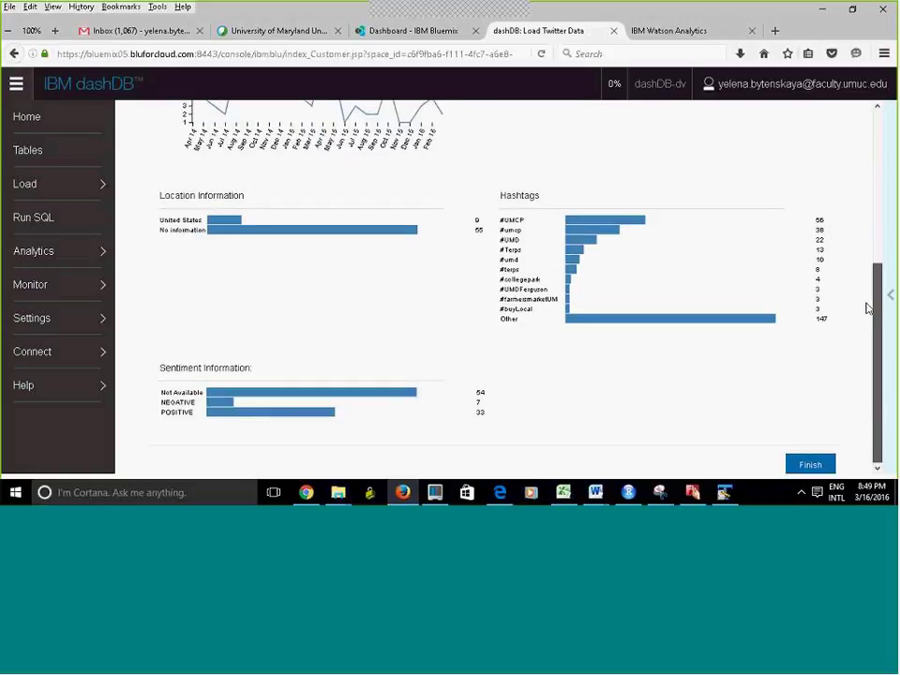
scroll(867, 308, "up", 3)
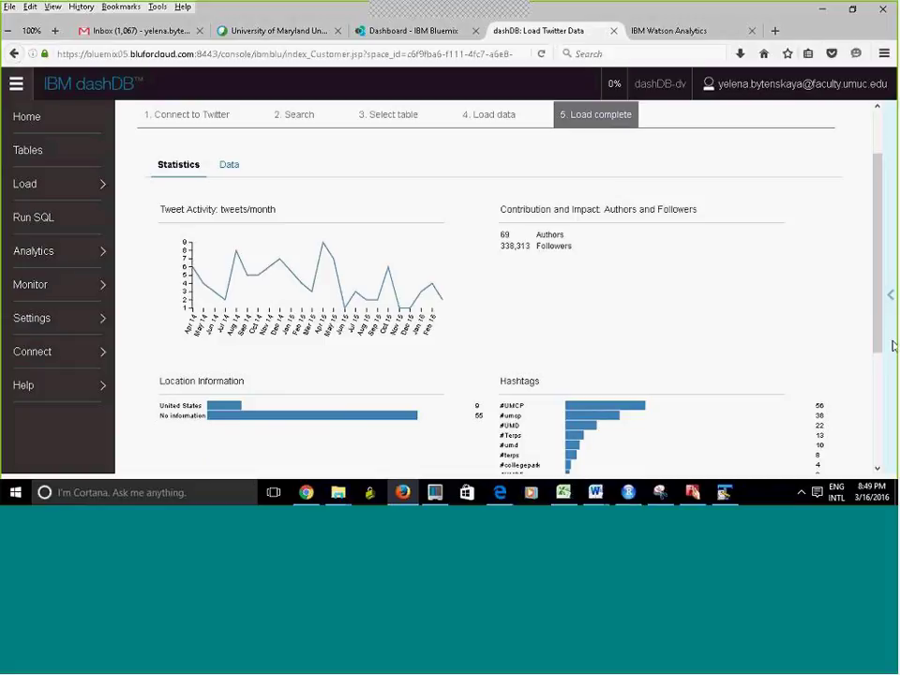
scroll(879, 346, "down", 4)
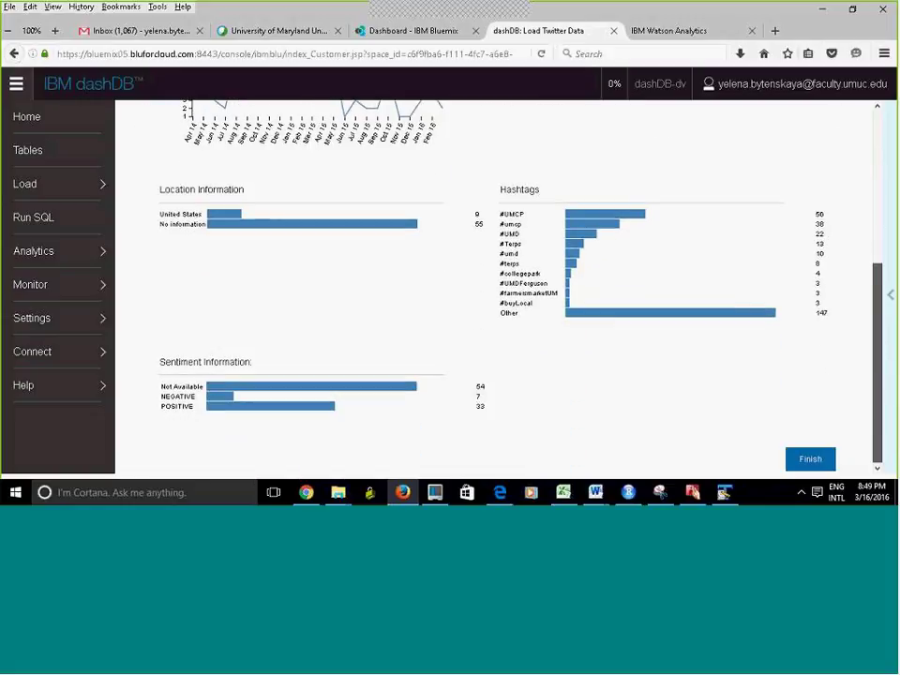
scroll(497, 281, "up", 3)
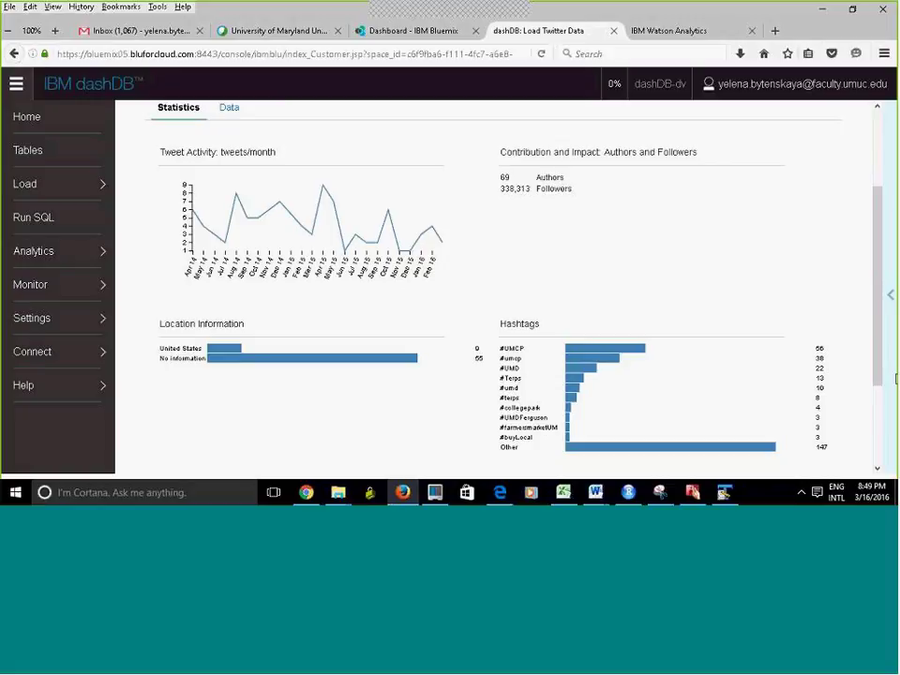
left_click_drag(880, 378, 880, 446)
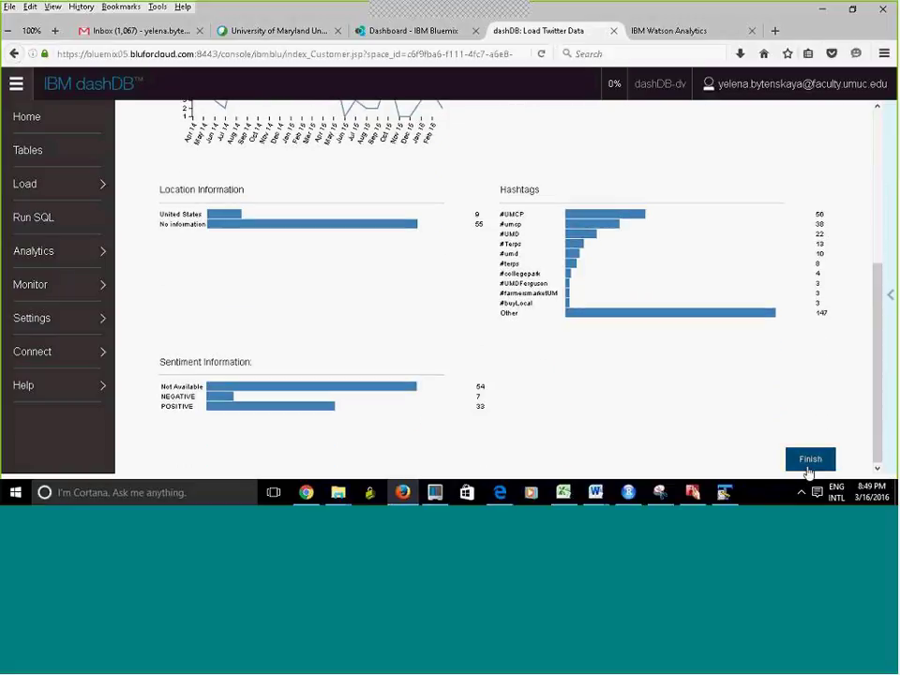
- Display the loaded table data in place of the load statistics
scroll(880, 367, "up", 3)
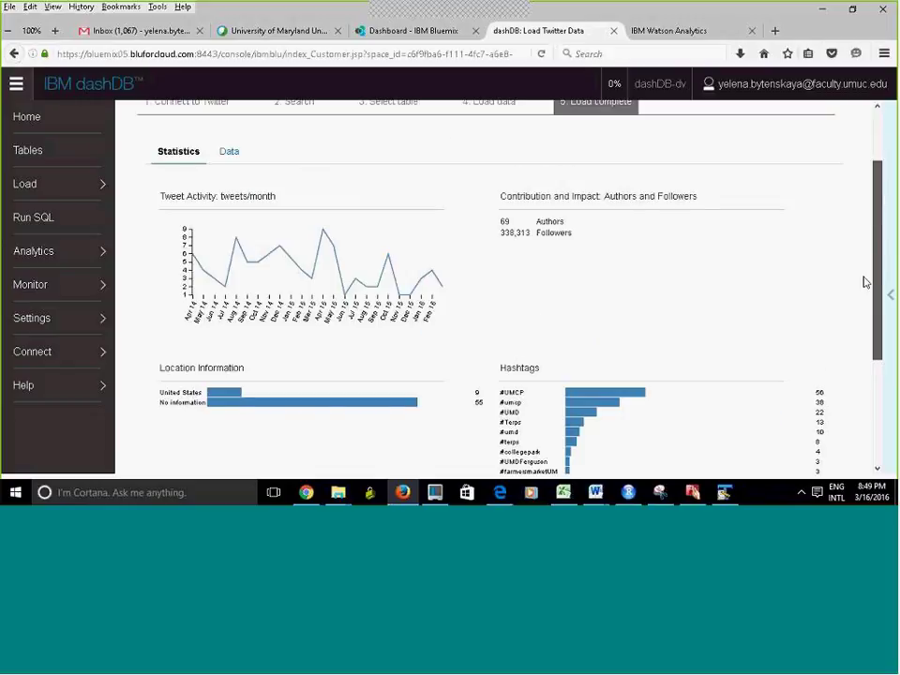
scroll(864, 282, "up", 2)
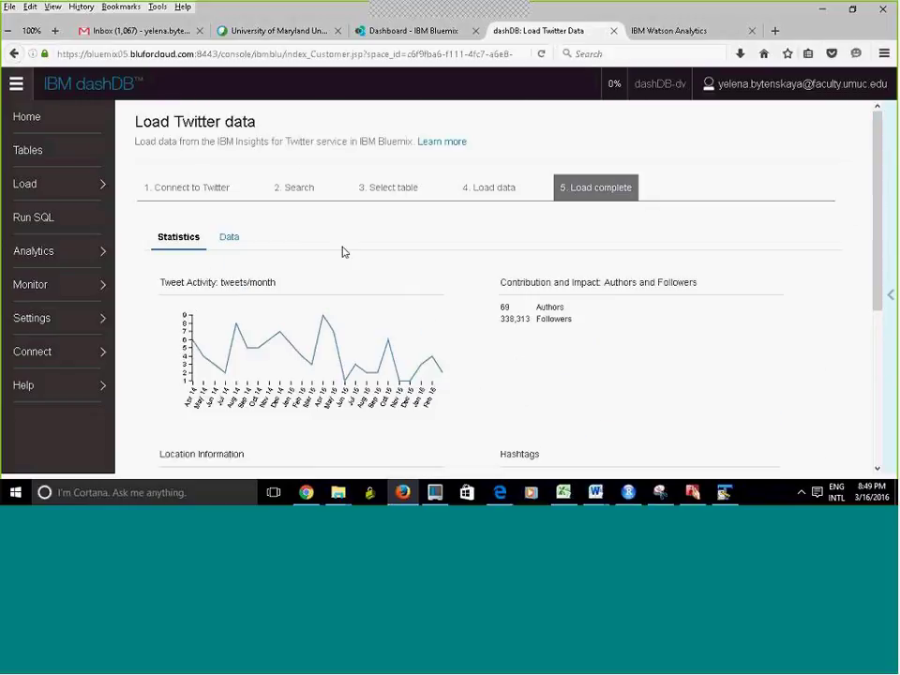
left_click(230, 239)
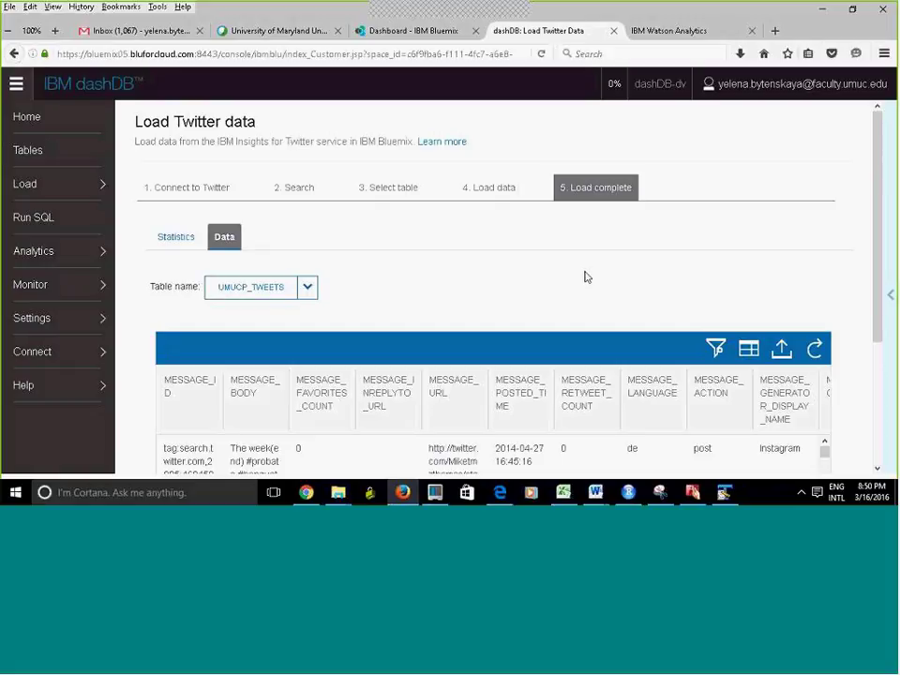
- Look over the rows of the UMUCP_TWEETS table and display the database's connection information
left_click_drag(879, 234, 878, 351)
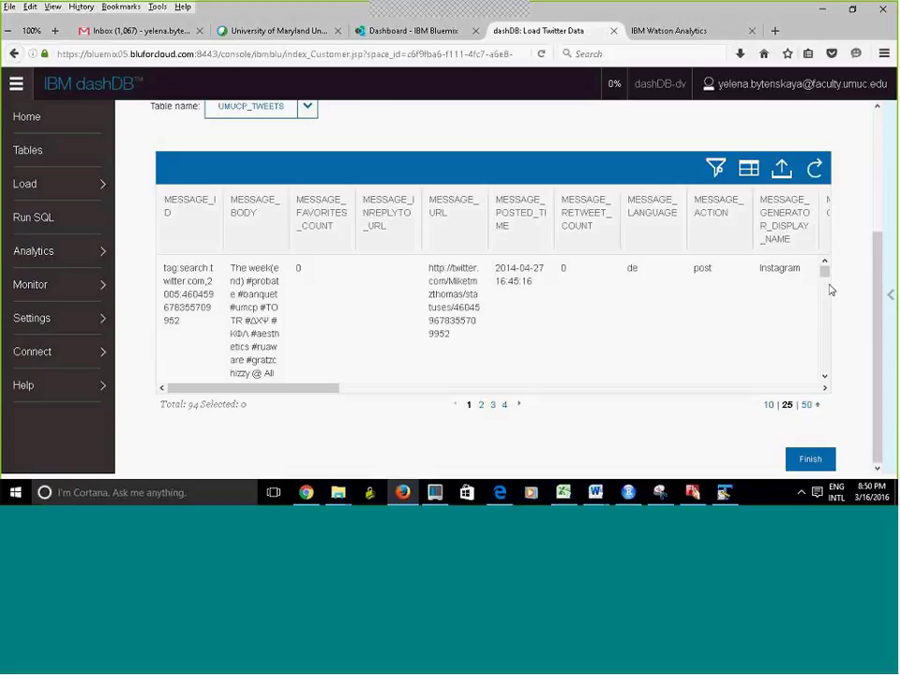
left_click_drag(824, 275, 869, 220)
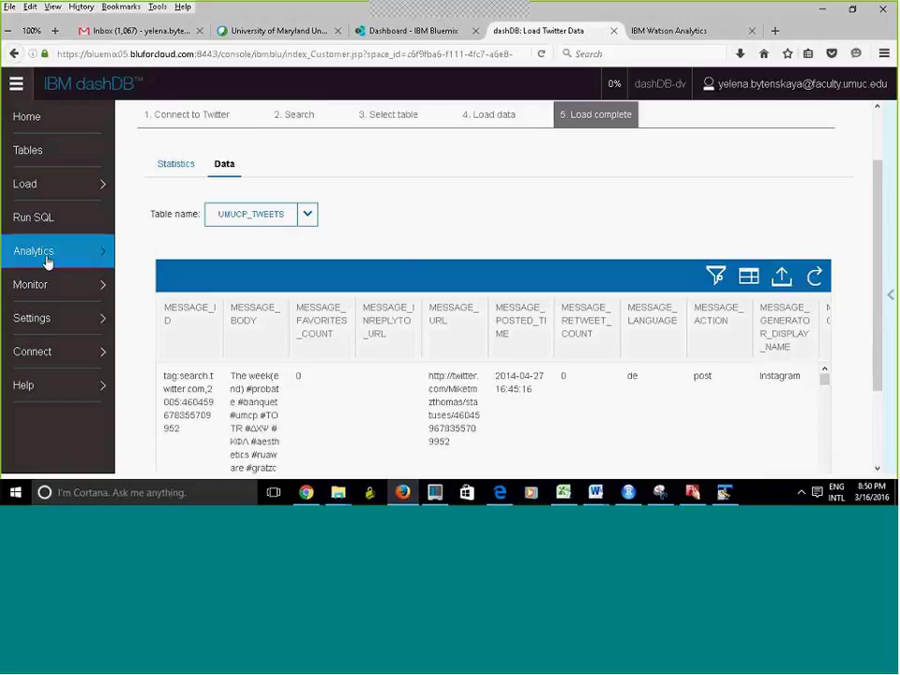
mouse_move(55, 322)
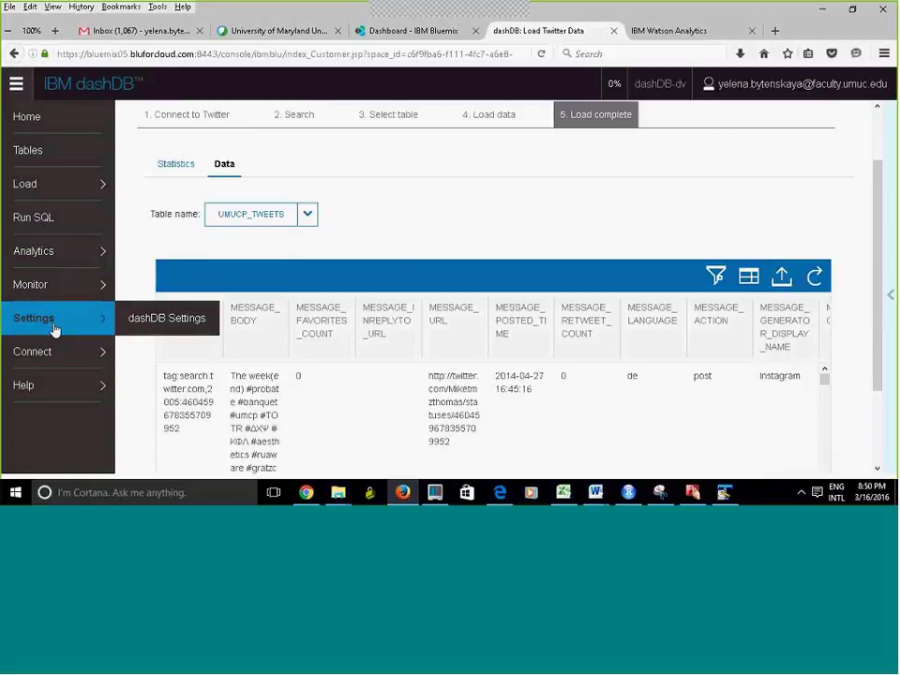
mouse_move(55, 356)
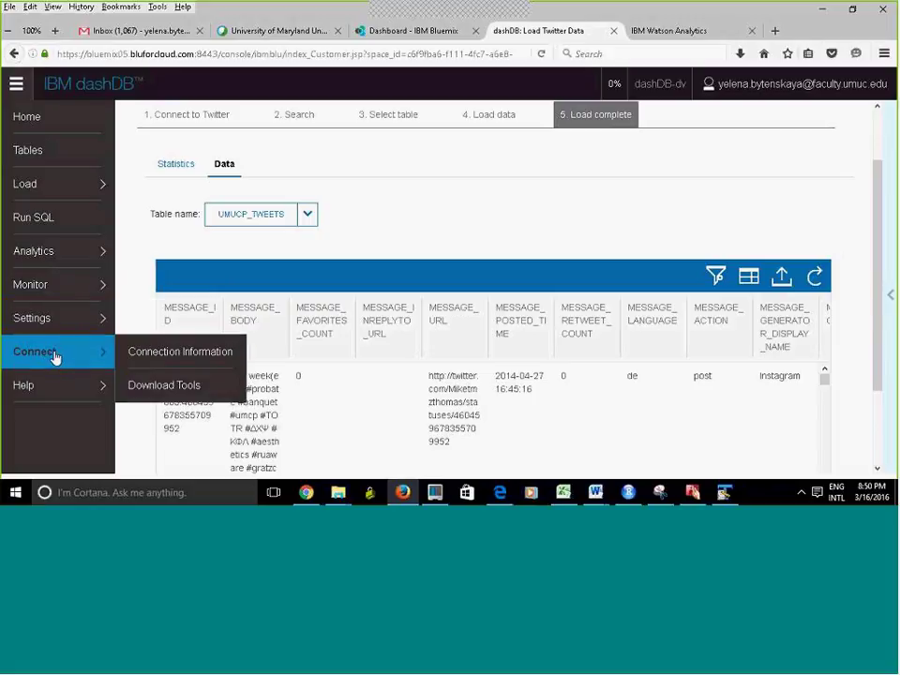
left_click(159, 354)
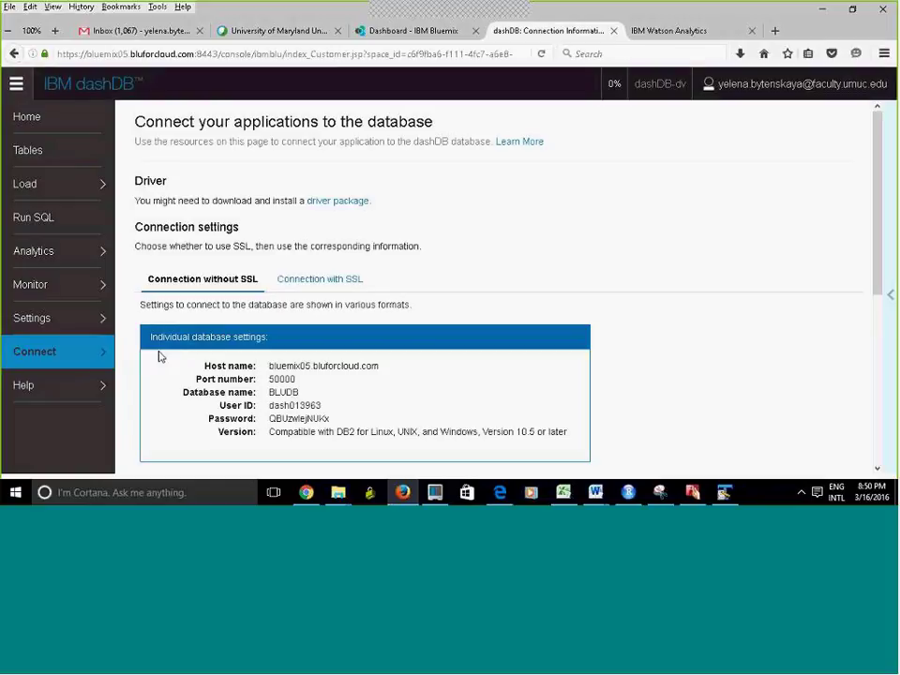
- Review the host name, port number, user ID and password in the settings for connecting without SSL
left_click_drag(878, 241, 875, 263)
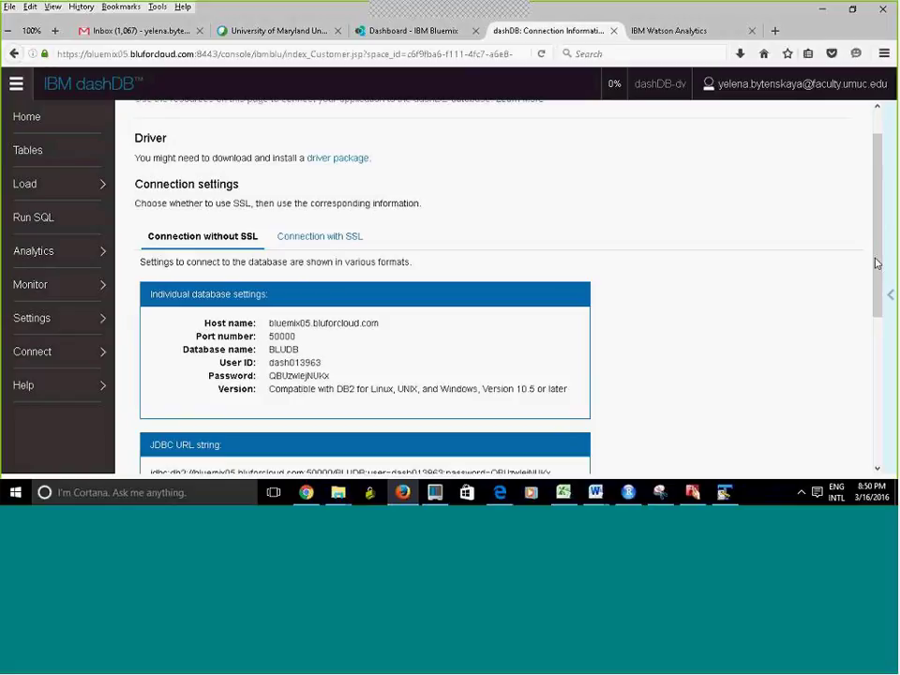
left_click_drag(877, 265, 878, 304)
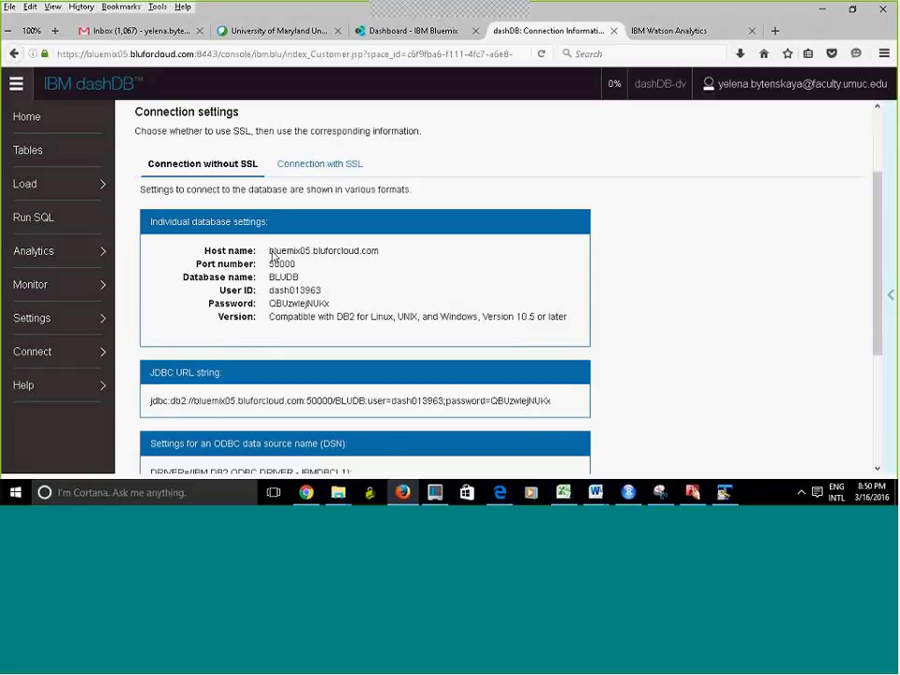
left_click_drag(268, 251, 384, 252)
left_click(279, 265)
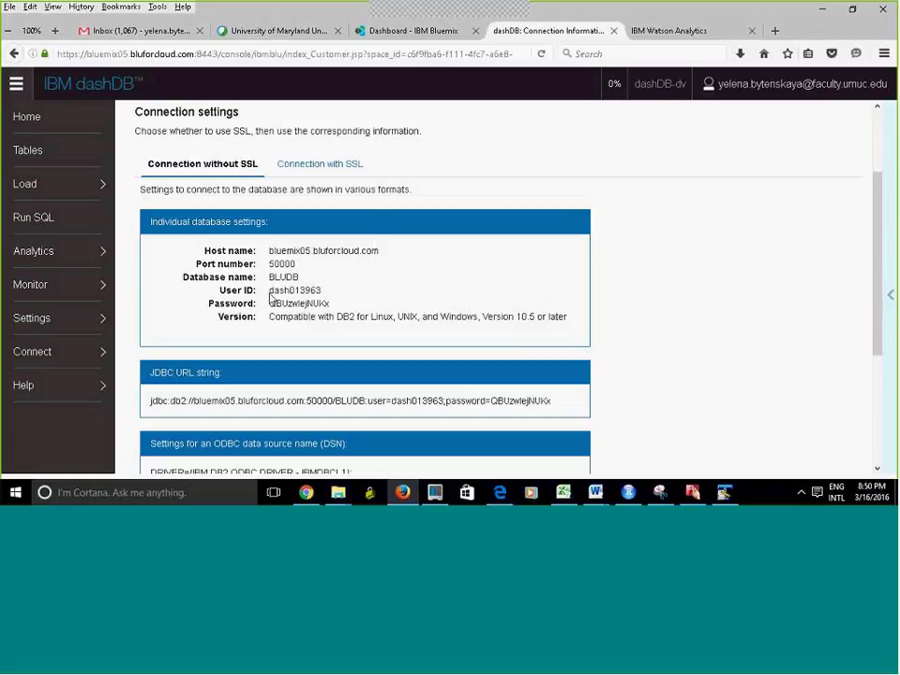
left_click_drag(269, 289, 322, 290)
left_click_drag(268, 304, 340, 310)
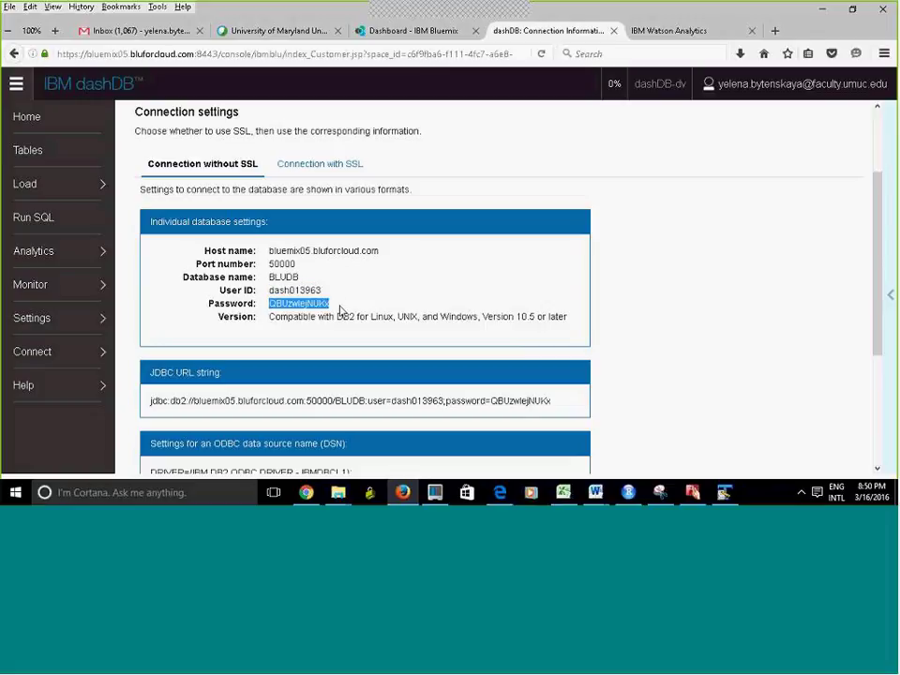
left_click(332, 303)
- Switch to IBM Watson Analytics and start a data upload from the existing dashDB connection
left_click(685, 31)
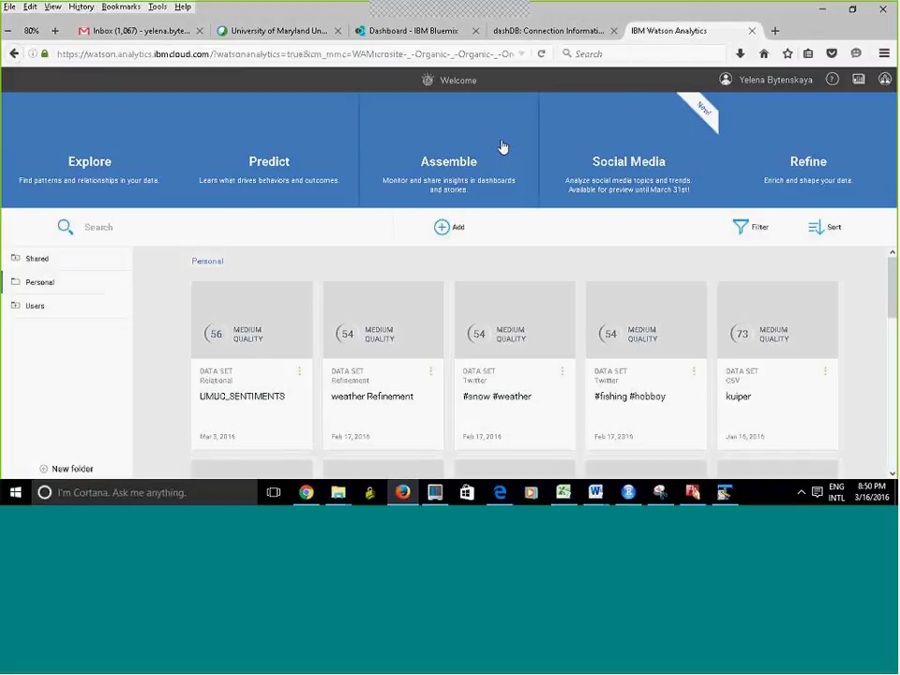
left_click(447, 228)
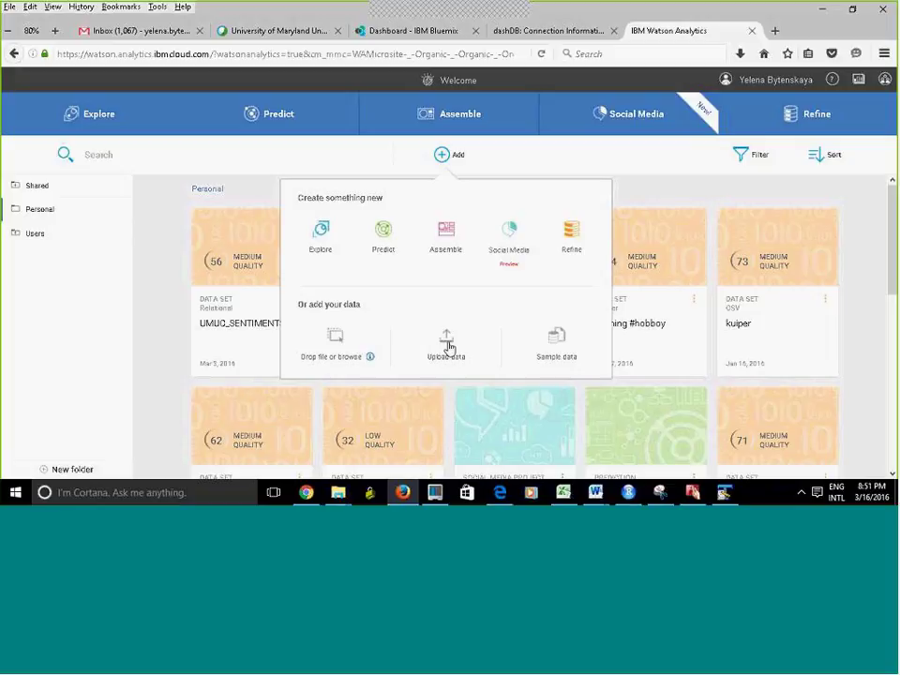
left_click(448, 347)
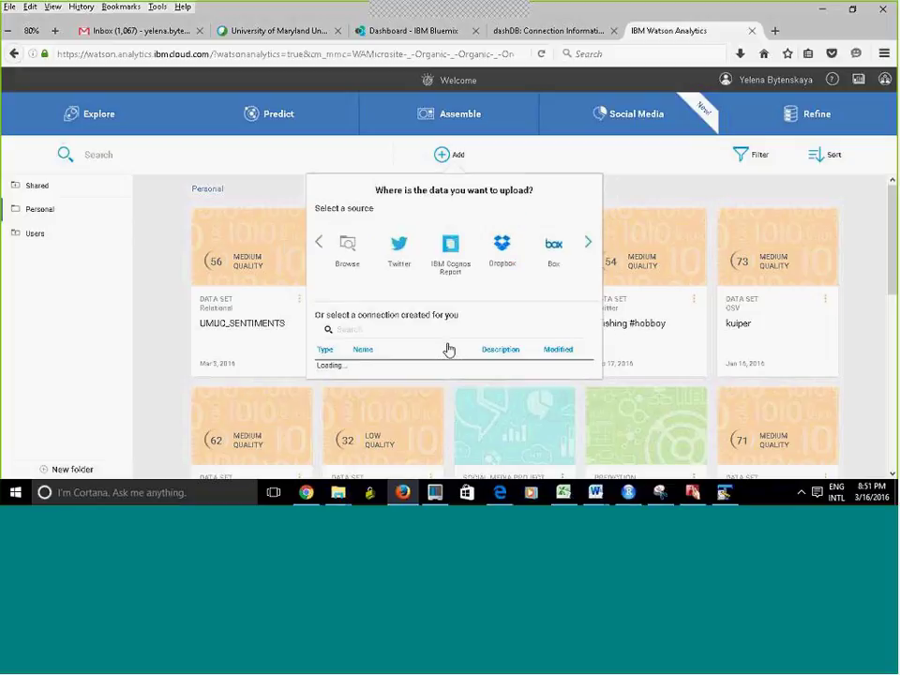
left_click(336, 371)
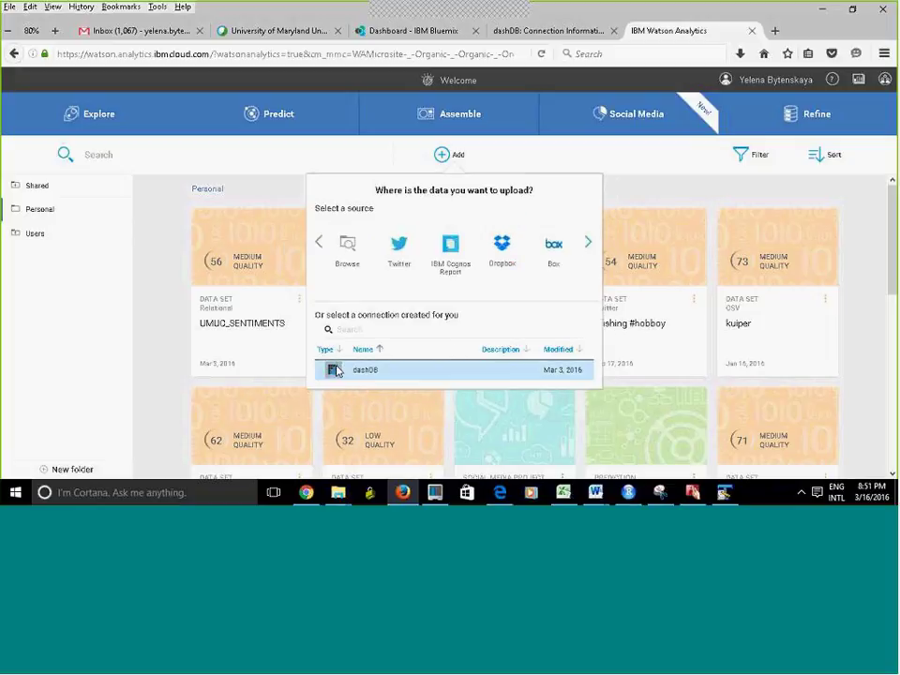
left_click(336, 371)
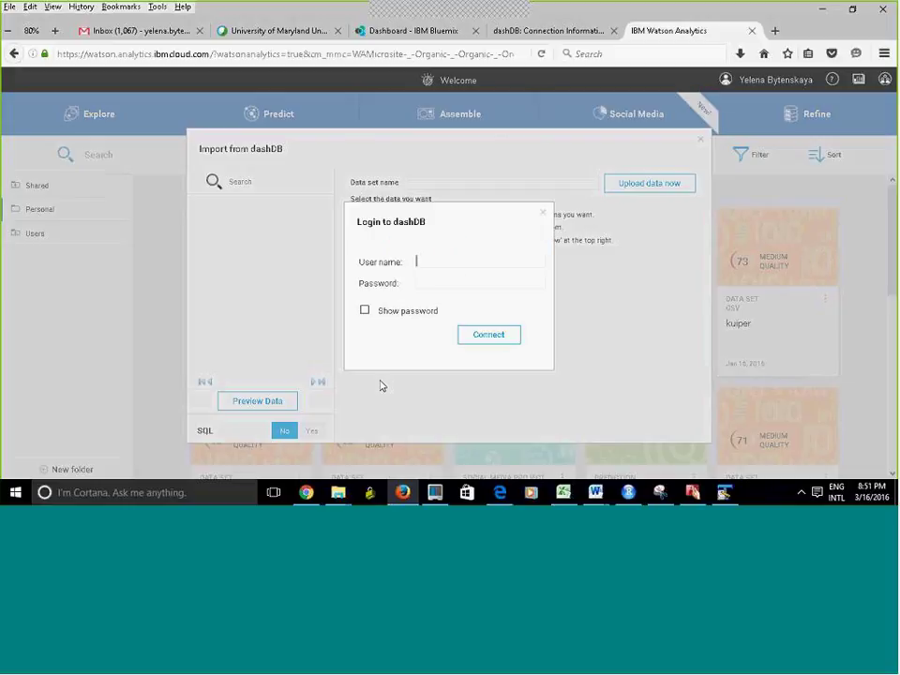
- Copy the database user ID from the open TextPad document into the user name of the dashDB login
left_click(428, 261)
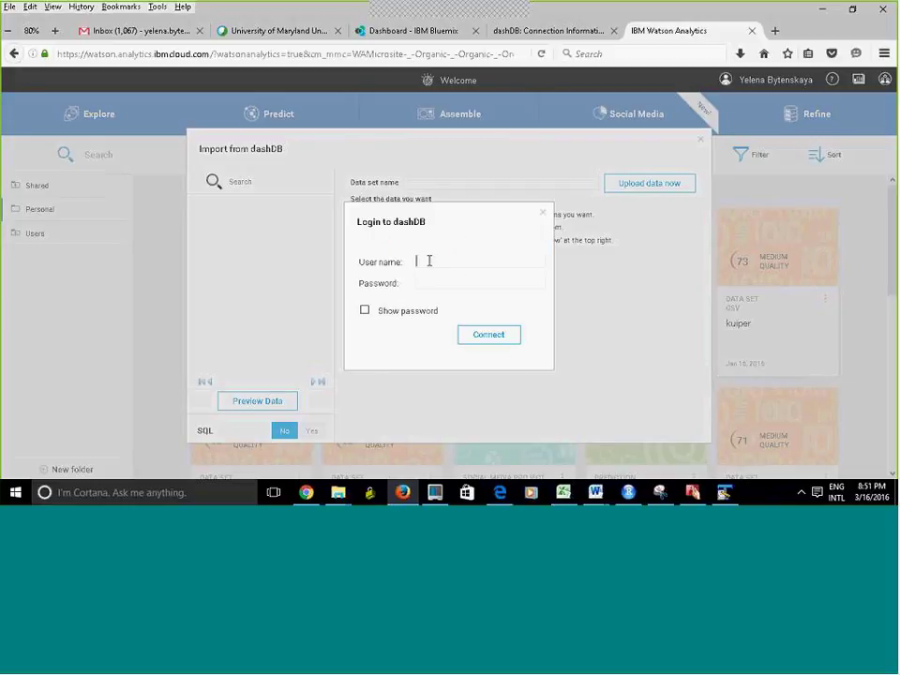
left_click(723, 496)
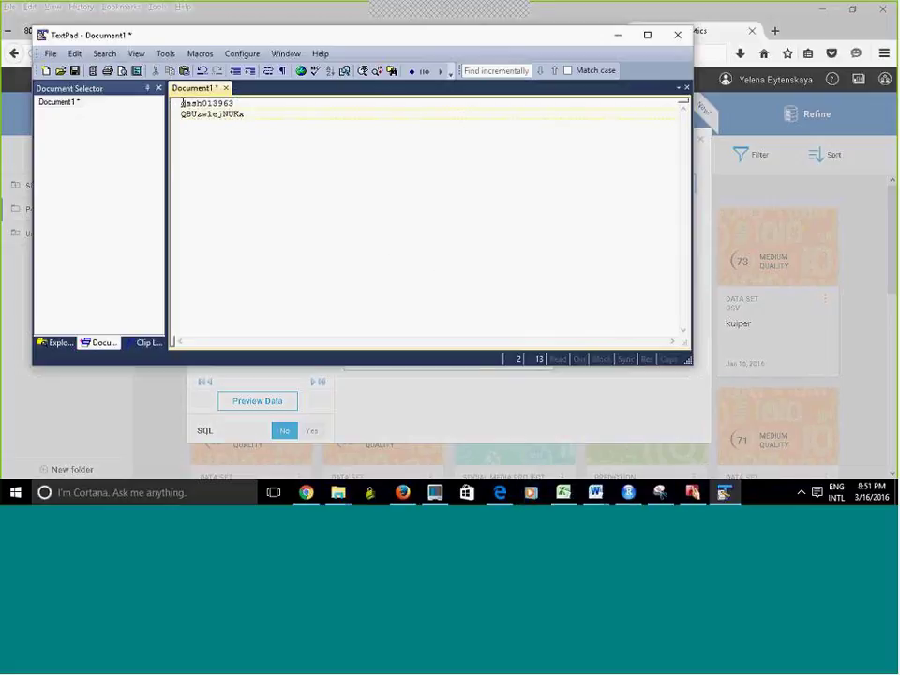
left_click_drag(181, 103, 234, 103)
key("ctrl+c")
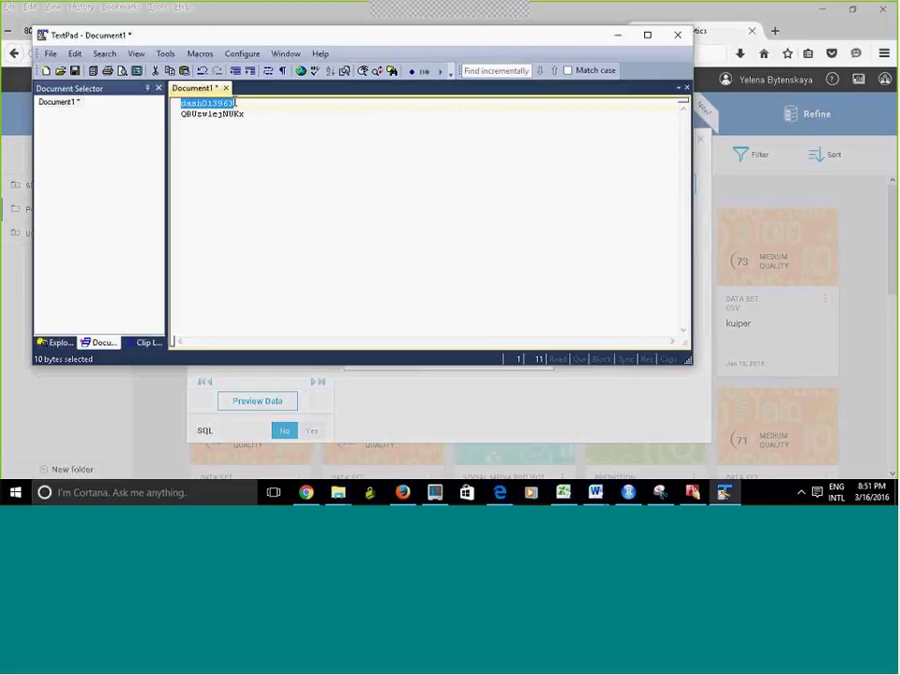
left_click(495, 414)
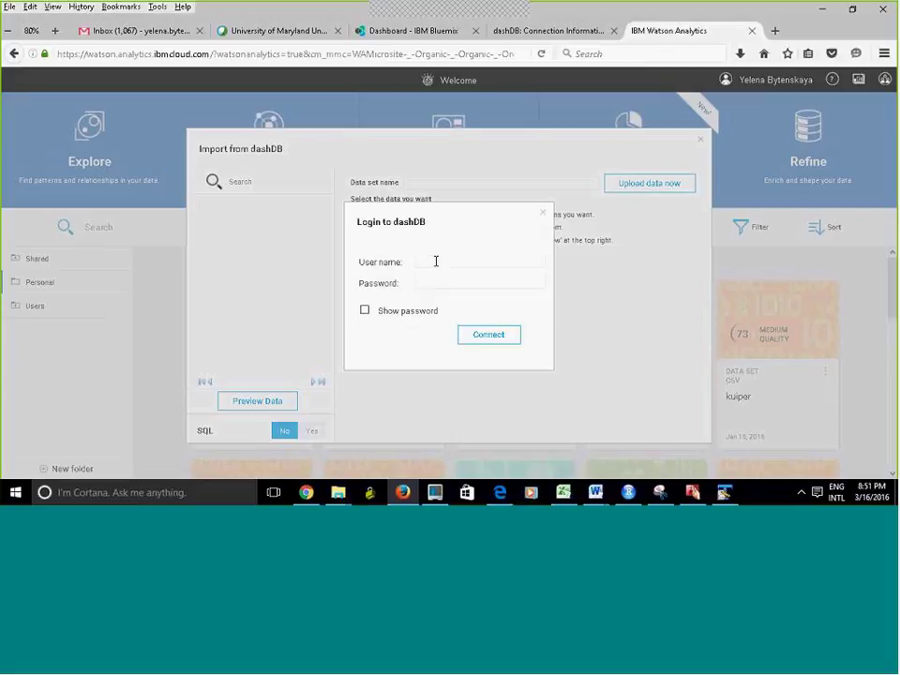
key("ctrl+v")
- Copy the database password from the TextPad document into the dashDB login and connect
key("alt+Tab")
left_click_drag(185, 114, 213, 113)
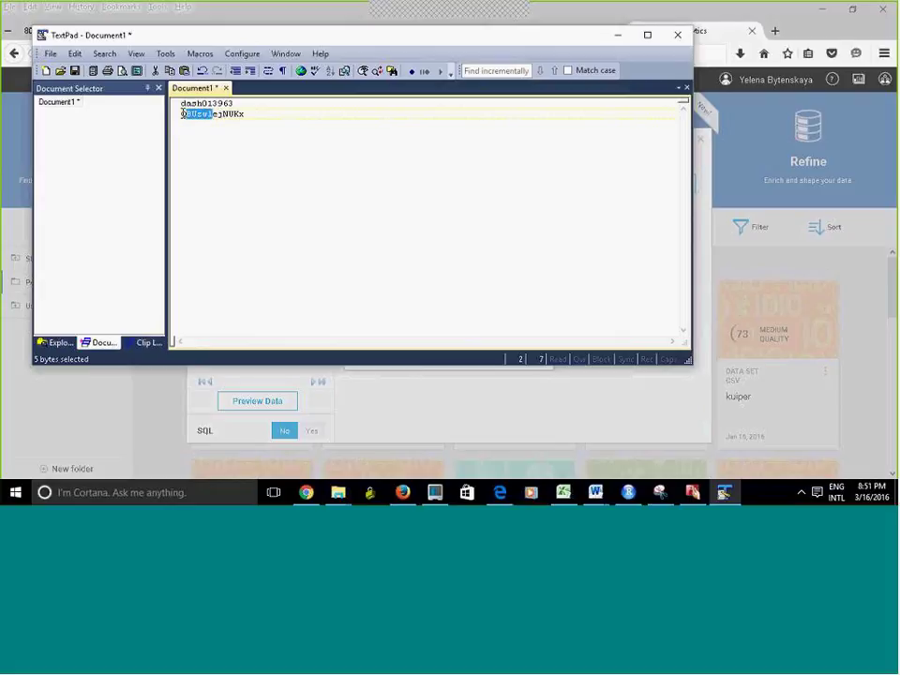
double_click(184, 114)
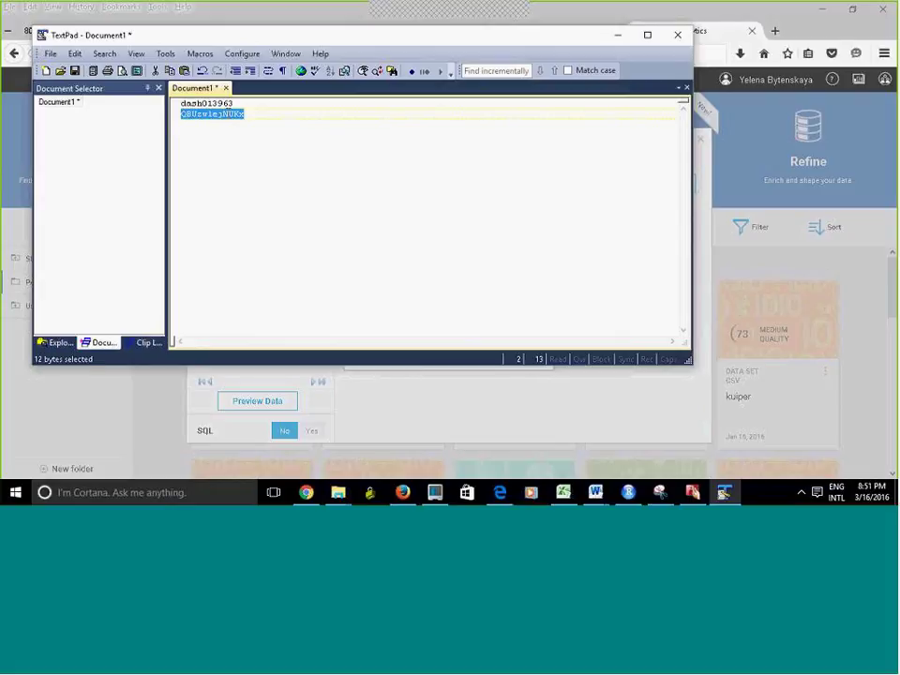
left_click(617, 35)
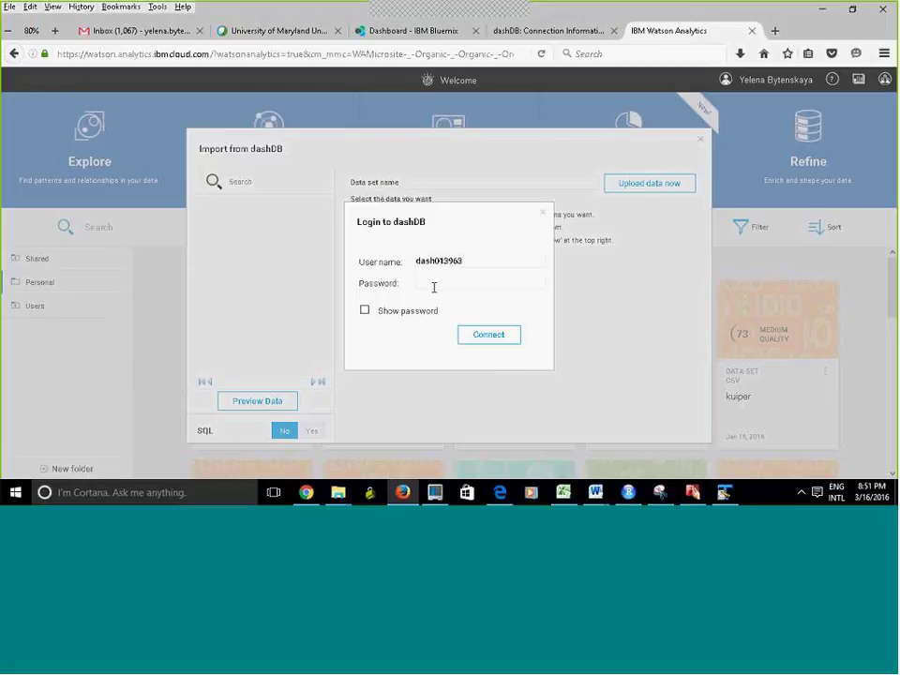
key("ctrl+v")
left_click(480, 337)
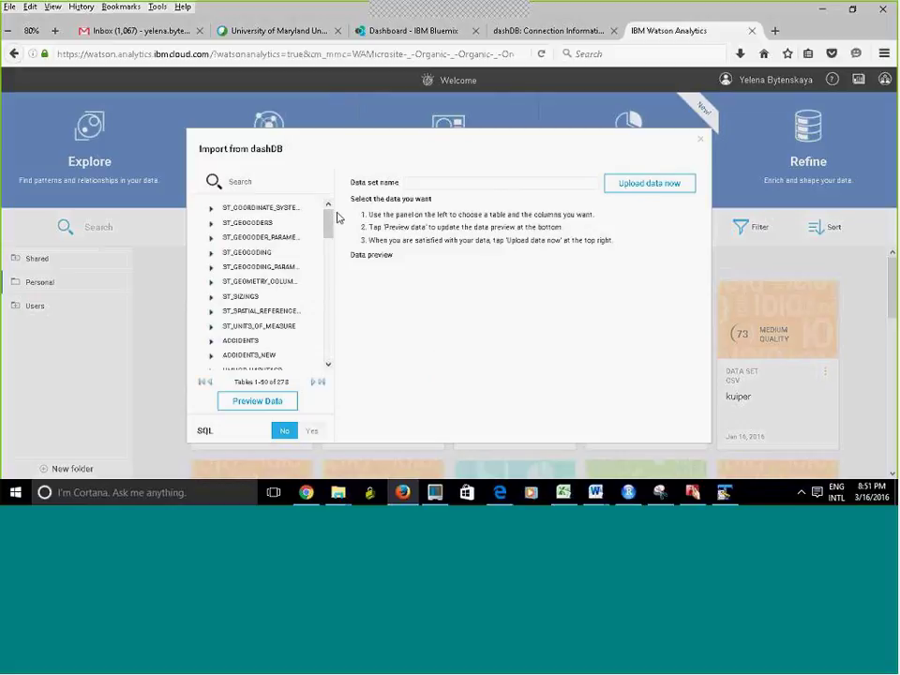
- Select the UMUCP_LOCATIONS table with all its columns and upload it as a data set
mouse_move(329, 235)
left_mouse_down()
mouse_move(334, 364)
mouse_move(330, 255)
mouse_move(339, 243)
left_mouse_up()
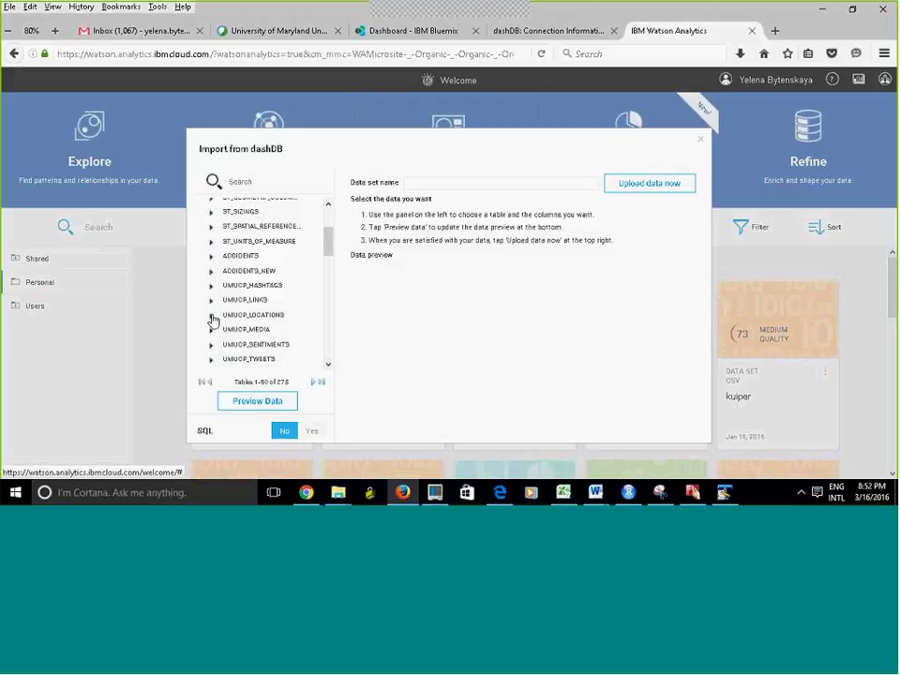
left_click(251, 315)
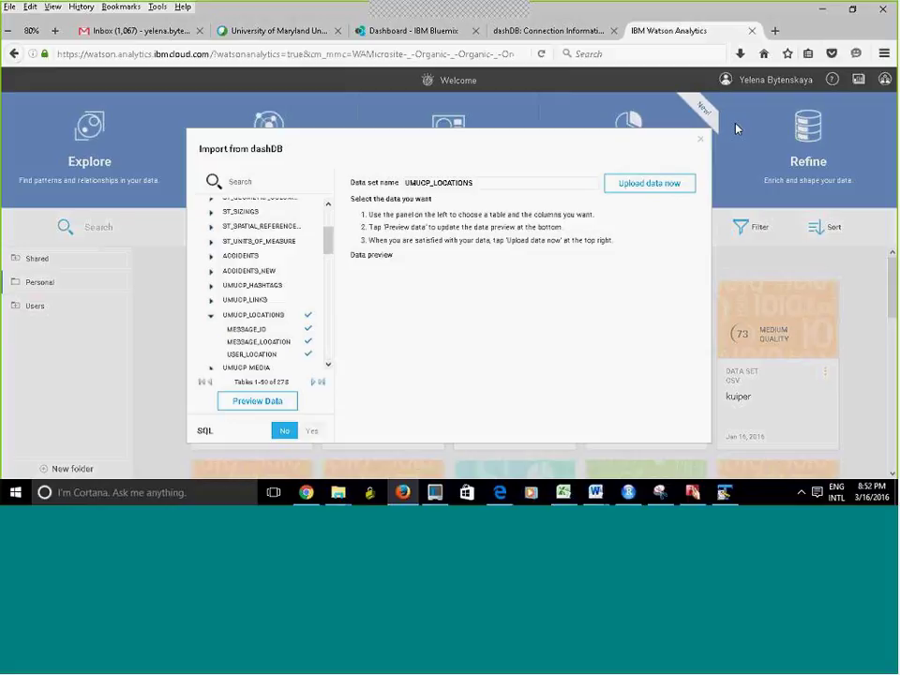
left_click(246, 319)
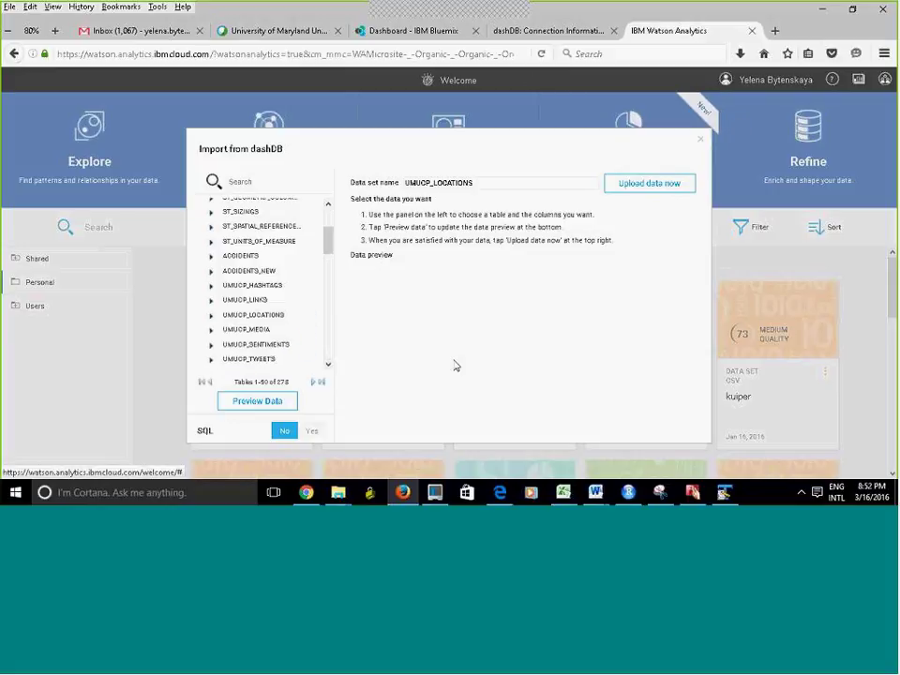
left_click(214, 319)
left_click(641, 191)
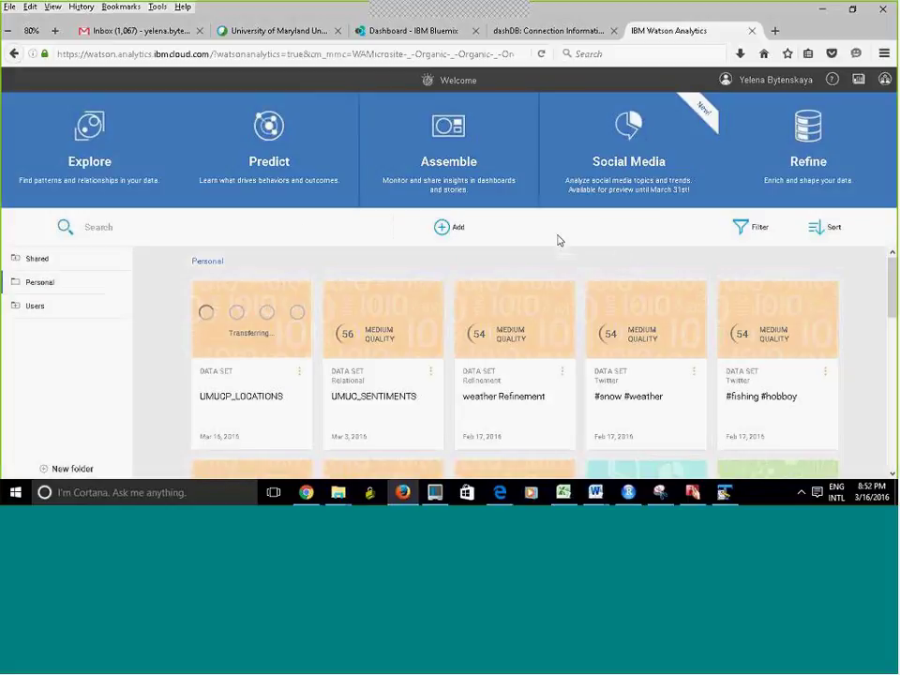
double_click(148, 431)
- Return to the dashDB console and open its R Scripts page for analyzing data
left_click(552, 33)
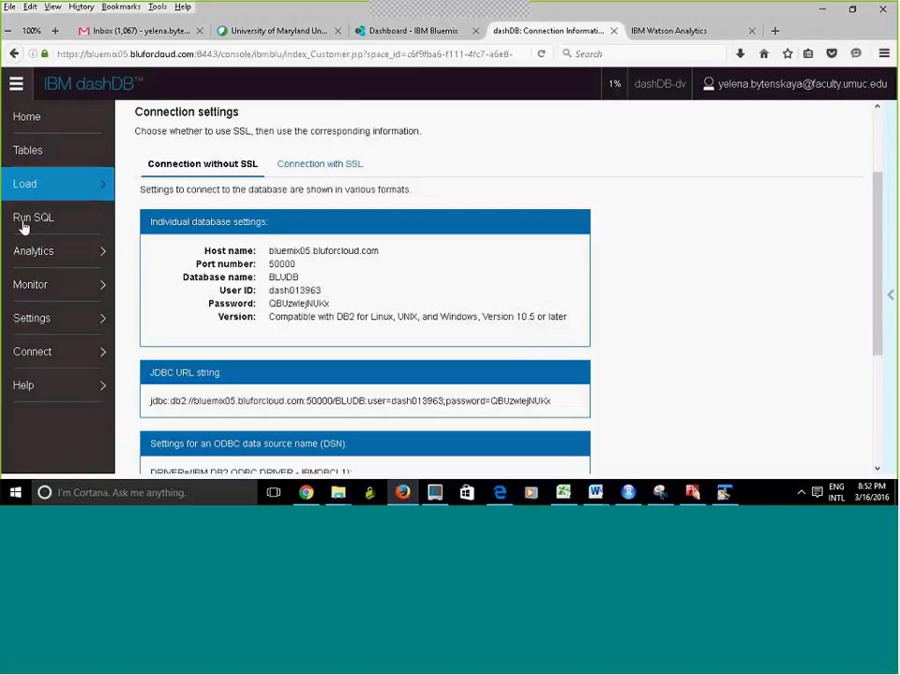
left_click(31, 190)
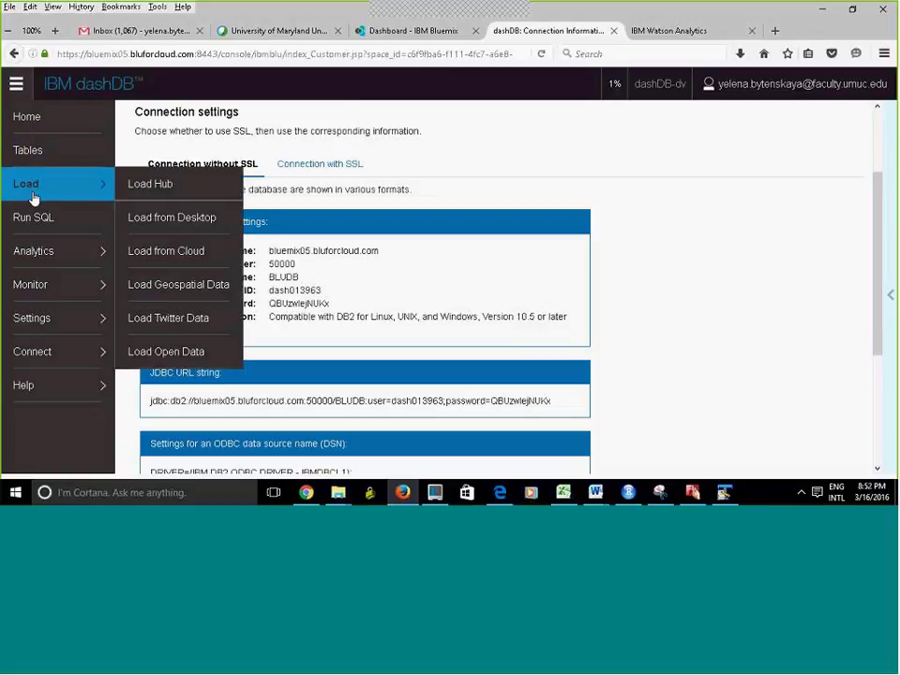
left_click(31, 253)
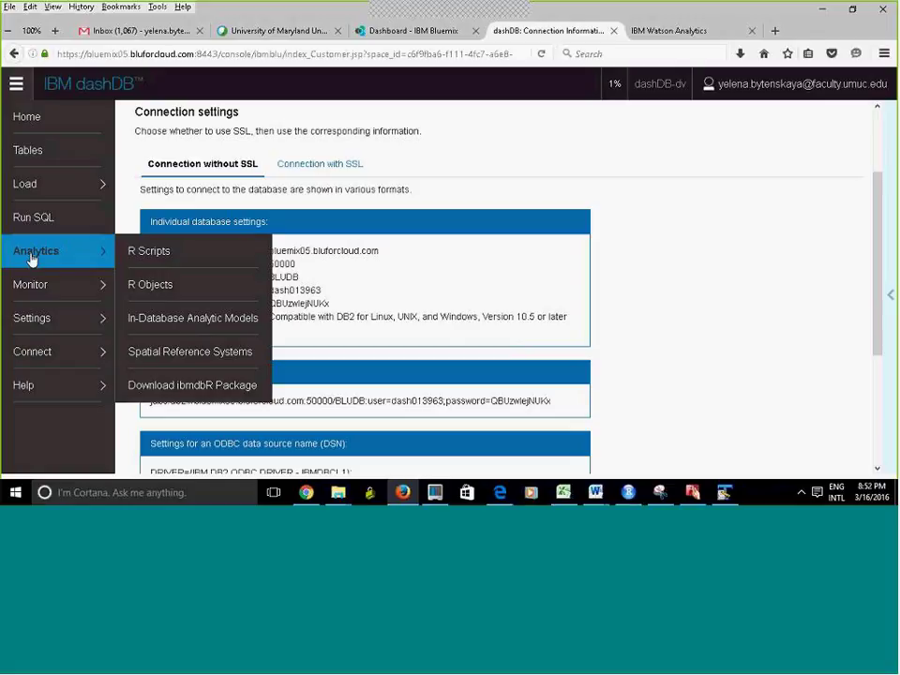
left_click(154, 253)
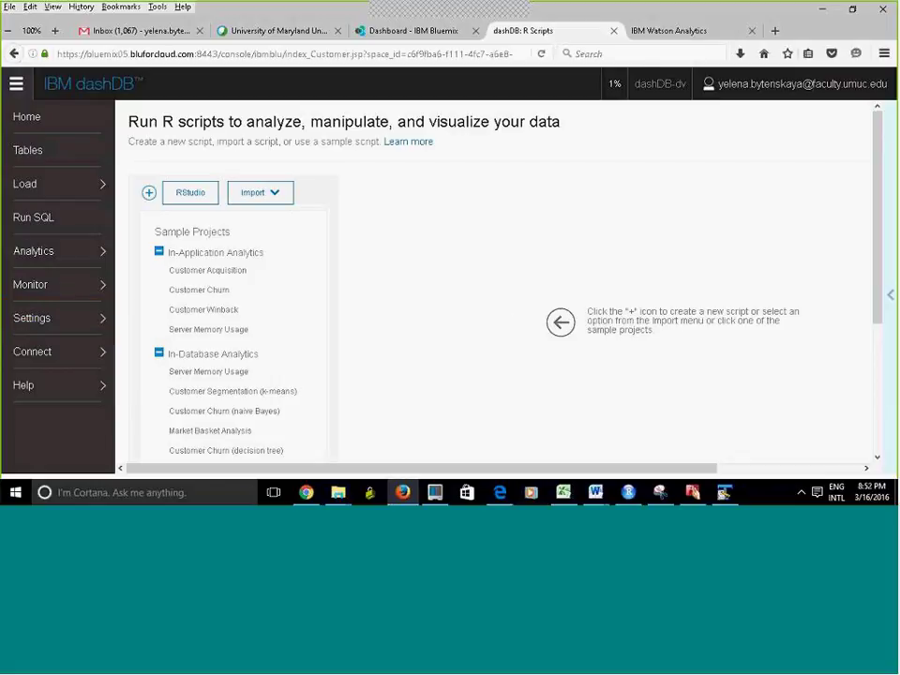
- Open the Customer Acquisition sample R script, review its code and submit it to generate the plot
left_click_drag(879, 250, 881, 291)
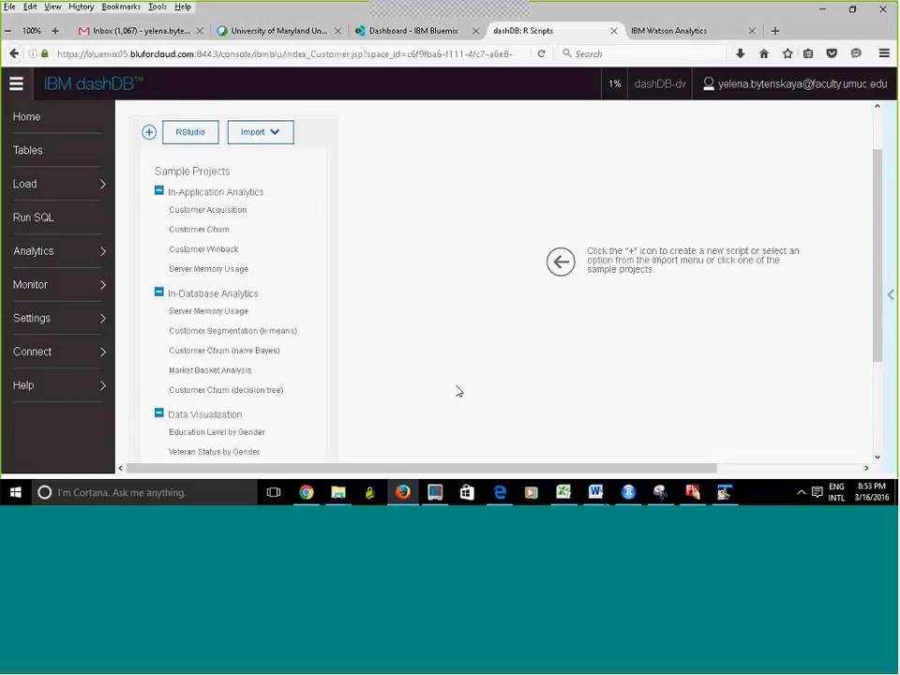
left_click(199, 217)
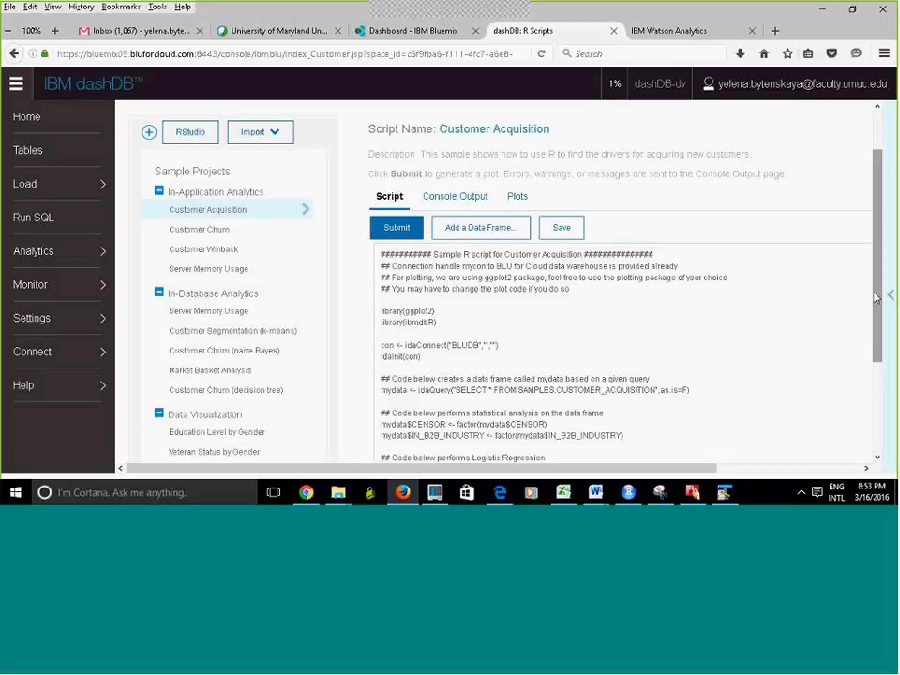
scroll(876, 312, "down", 1)
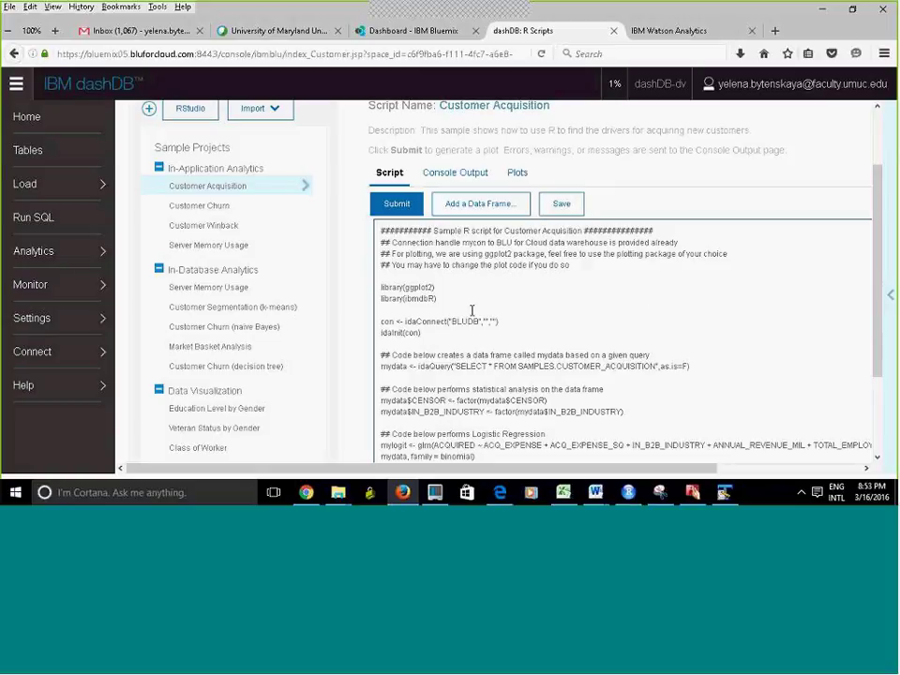
left_click(585, 318)
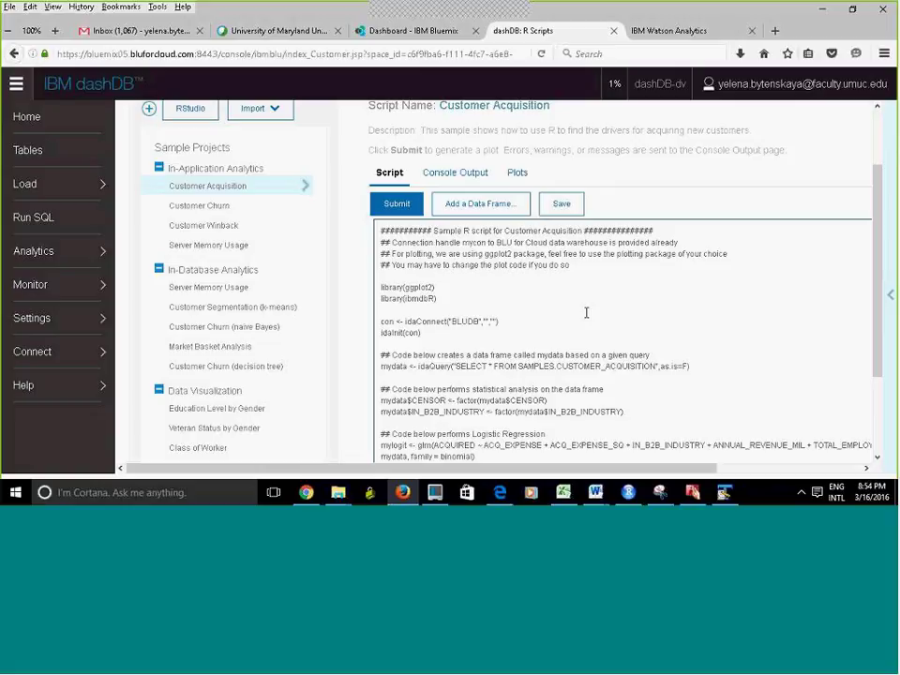
left_click(400, 215)
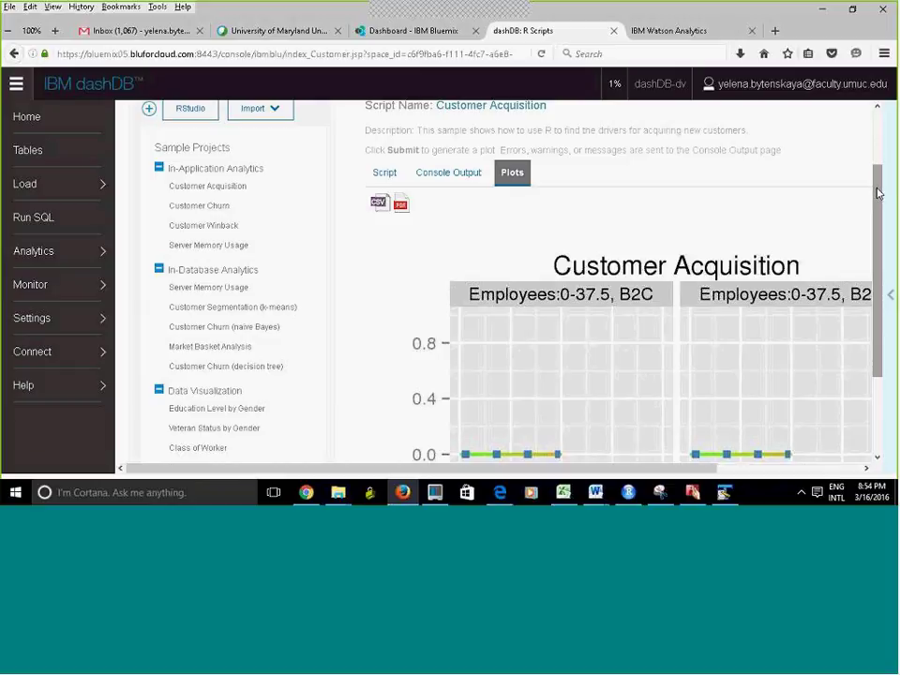
- Review the Customer Acquisition script's console output and messages, and return to its generated plot
left_click_drag(878, 191, 886, 287)
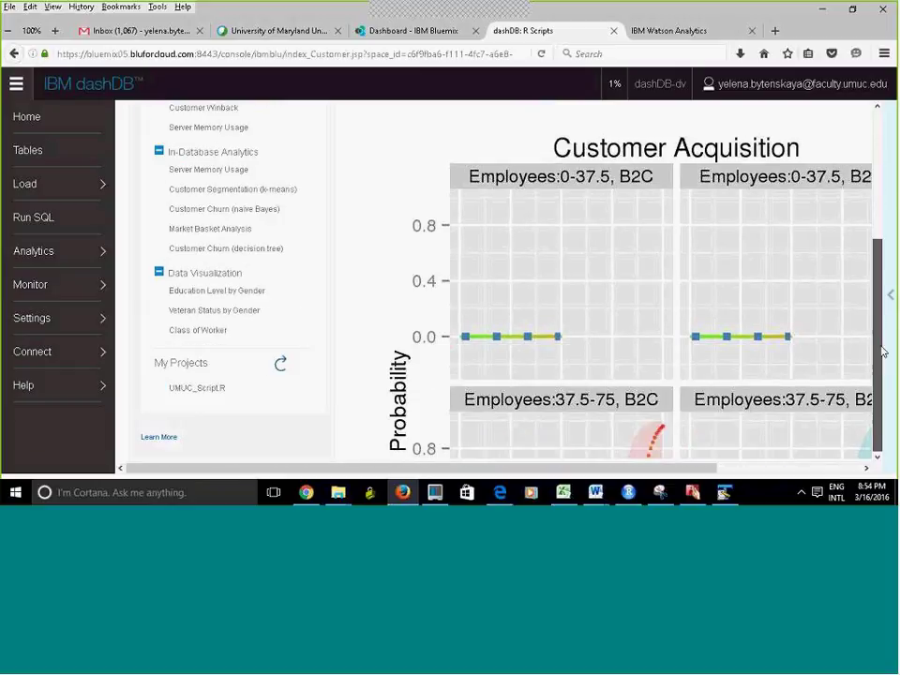
scroll(878, 335, "up", 4)
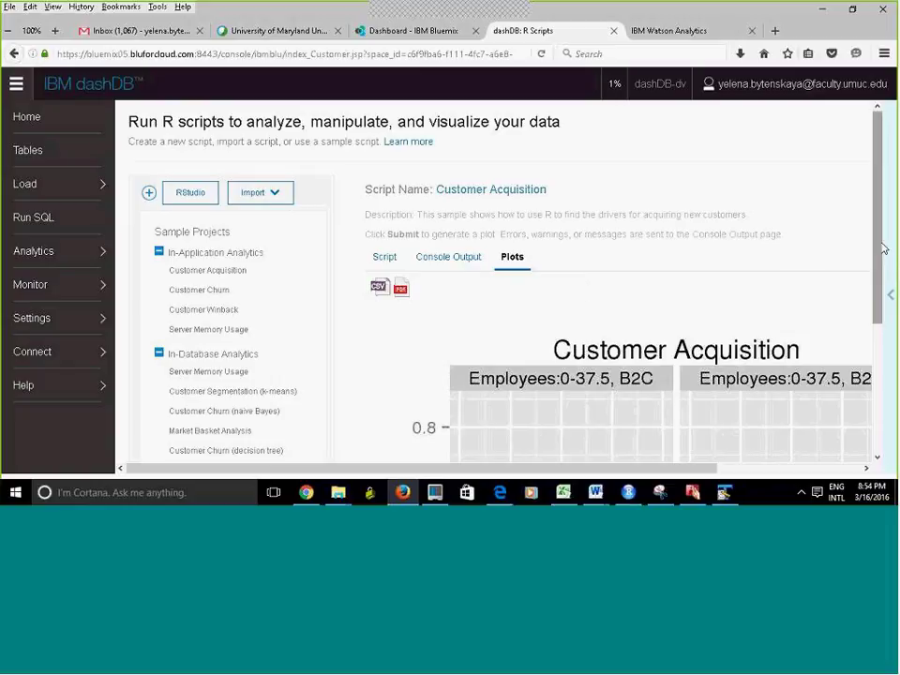
left_click_drag(877, 247, 867, 279)
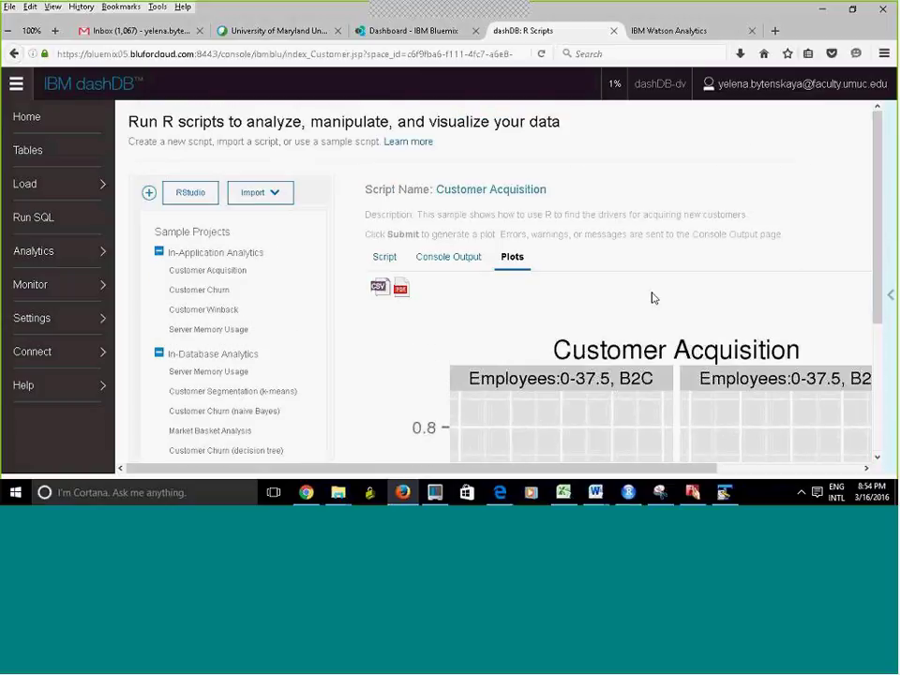
left_click(445, 262)
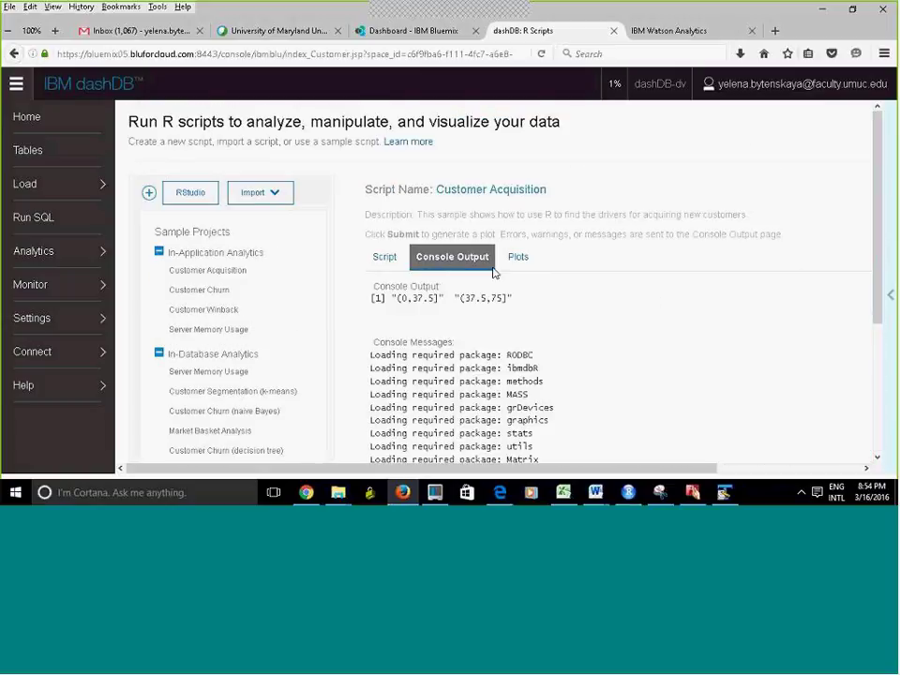
left_click(519, 265)
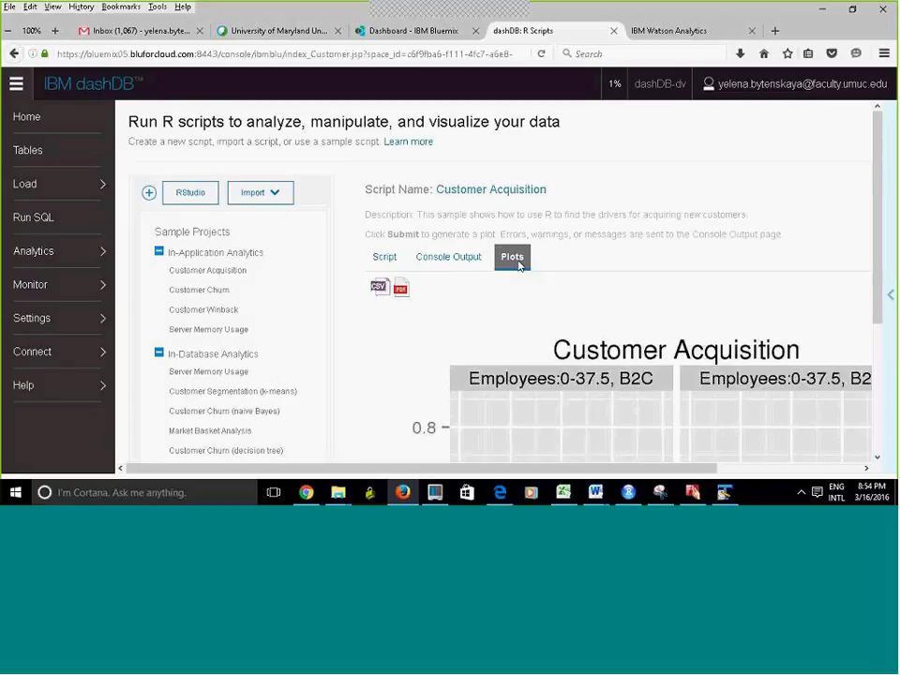
left_click_drag(871, 255, 887, 336)
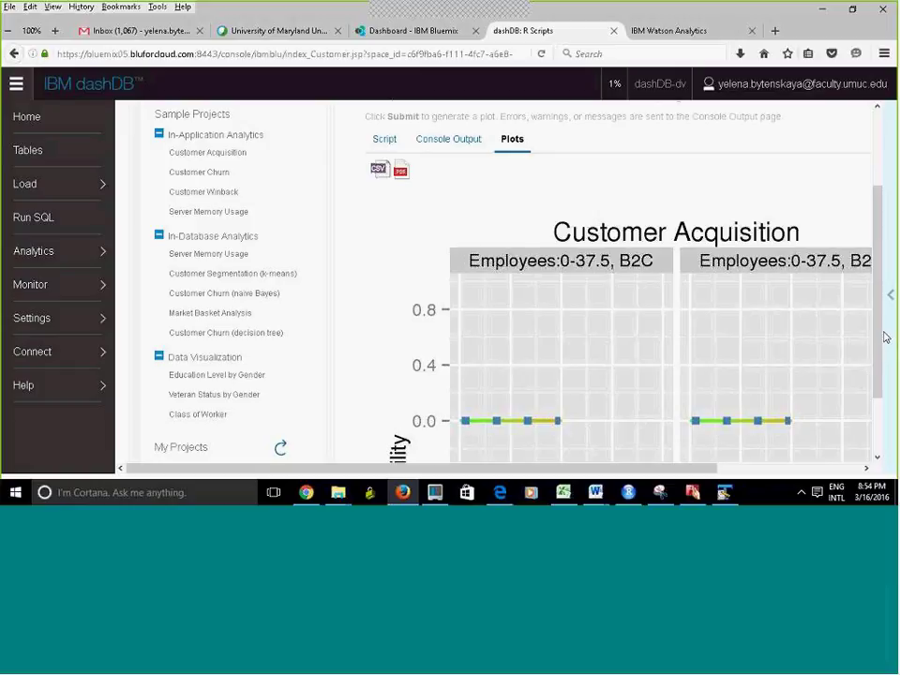
left_click_drag(879, 351, 877, 345)
scroll(881, 282, "up", 3)
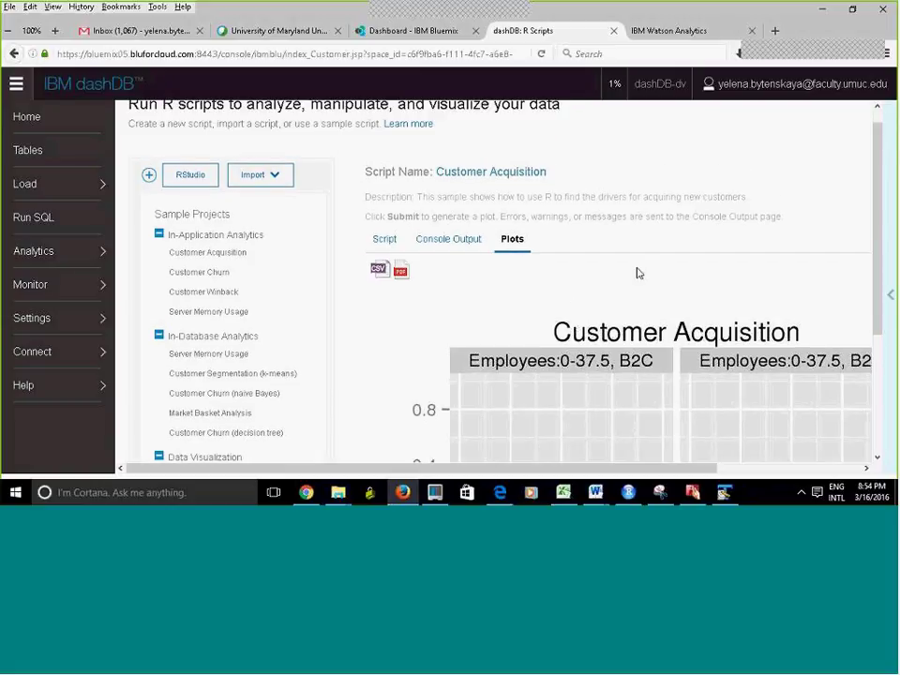
left_click_drag(875, 295, 881, 219)
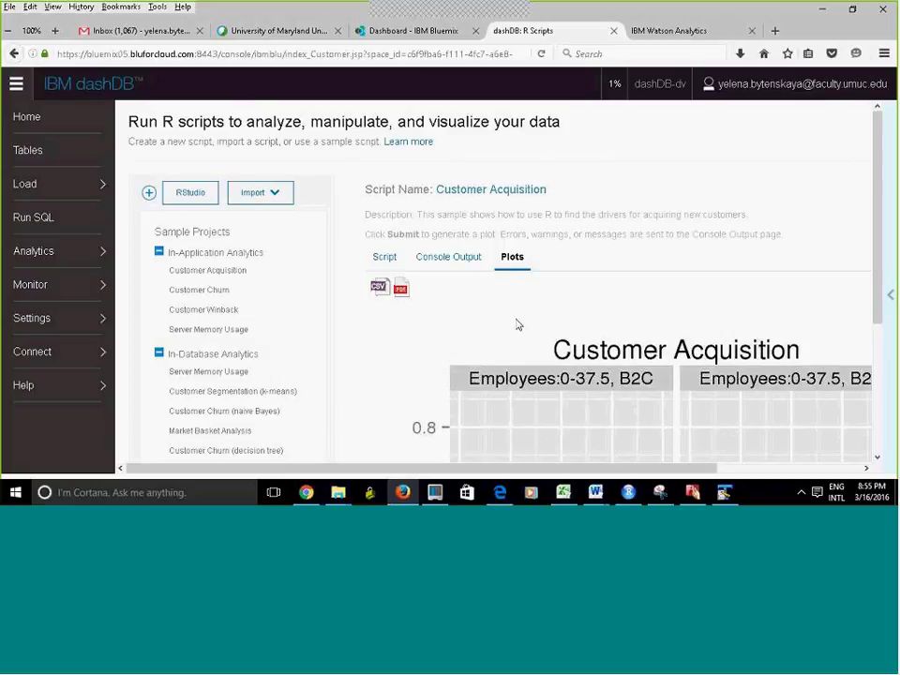
- Examine the whole Customer Acquisition plot, from the B2C and B2B employee panels down to the Acquisition Expense axis
scroll(890, 390, "down", 1)
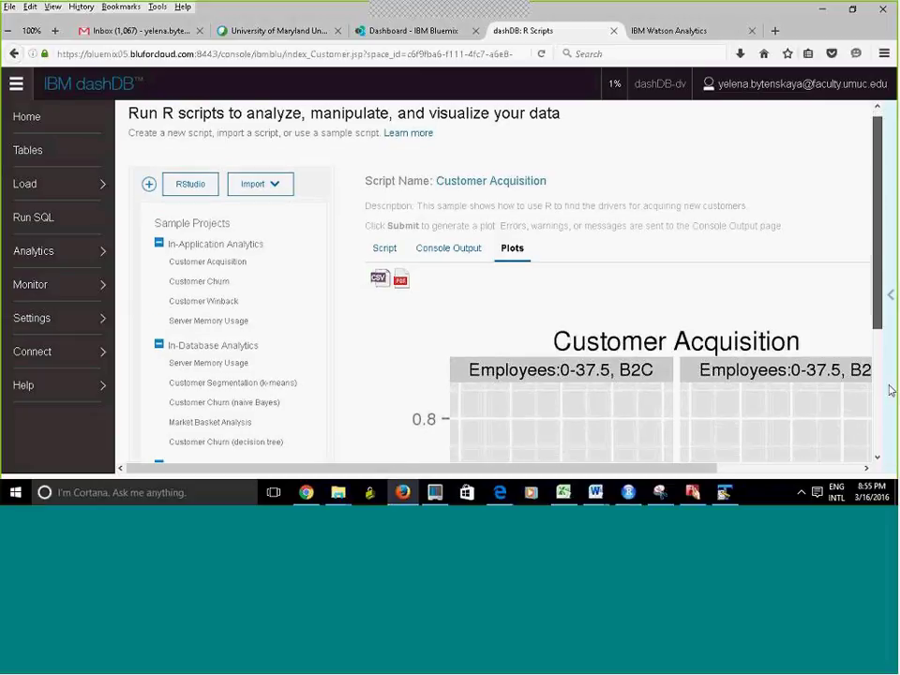
left_click(877, 452)
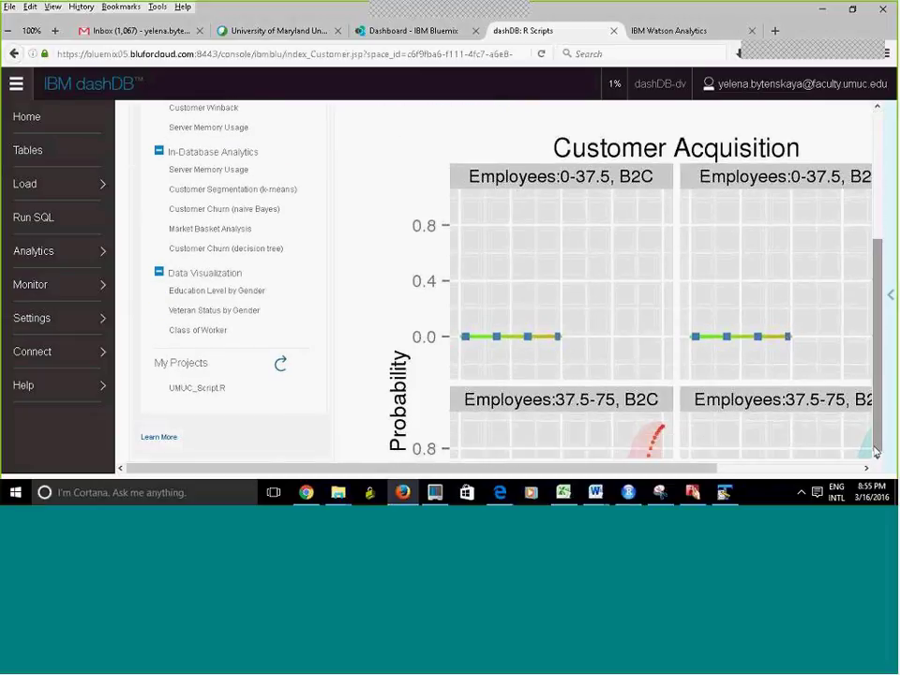
left_click_drag(496, 469, 642, 485)
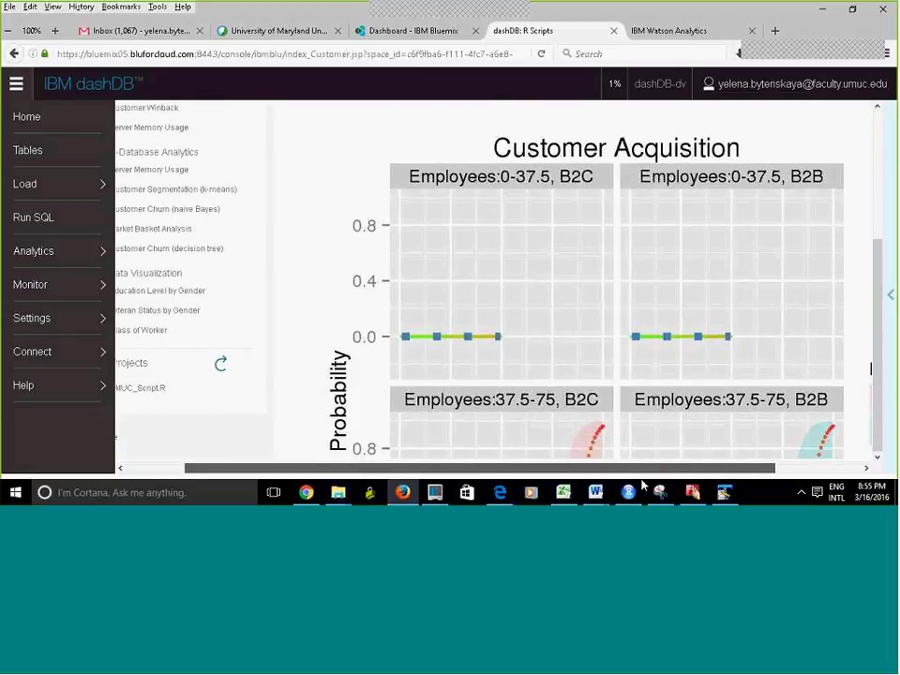
scroll(864, 268, "down", 2)
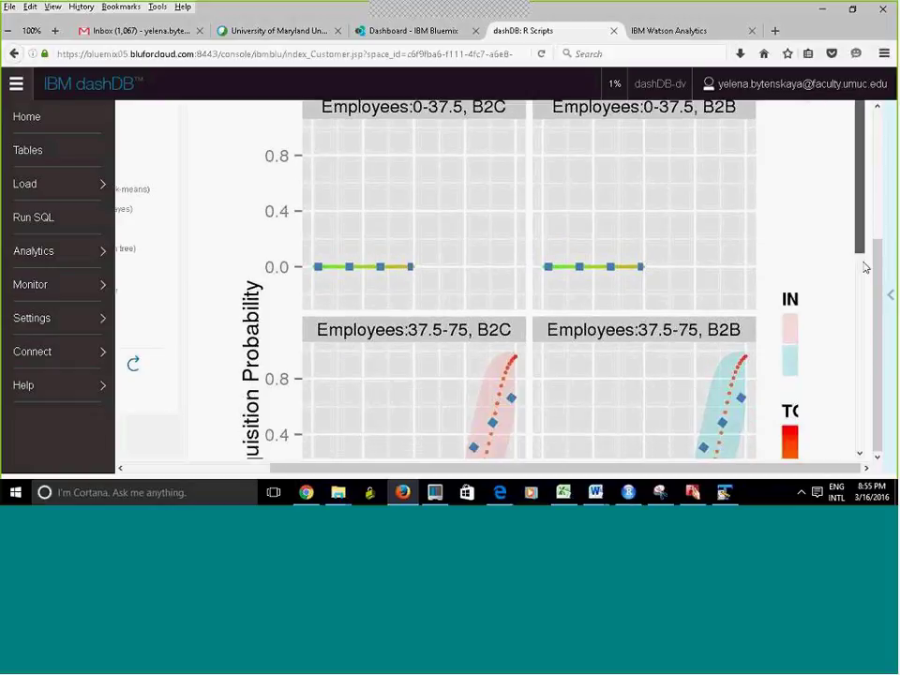
scroll(865, 267, "down", 5)
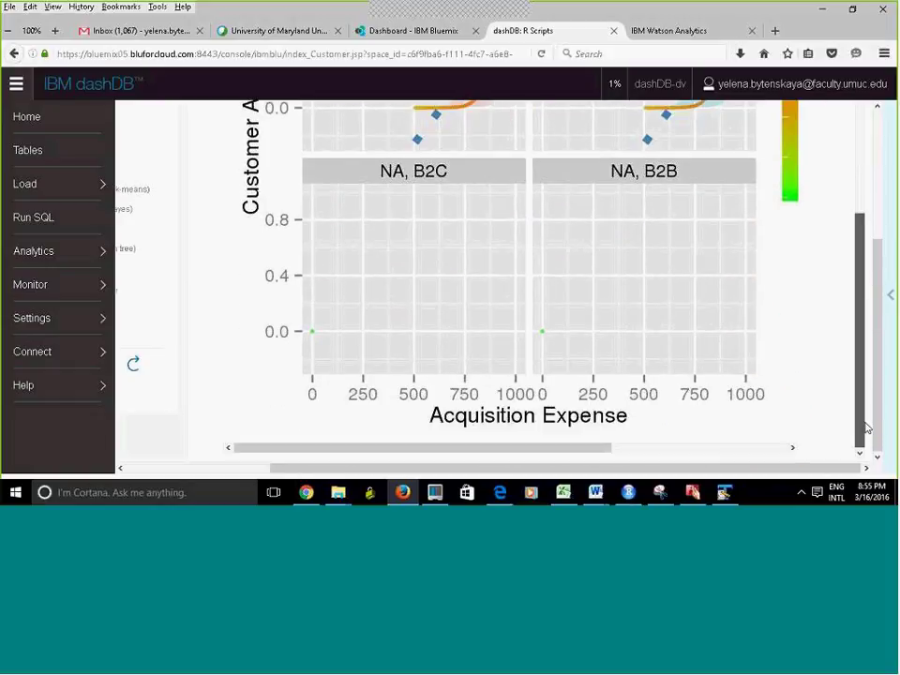
scroll(862, 393, "up", 6)
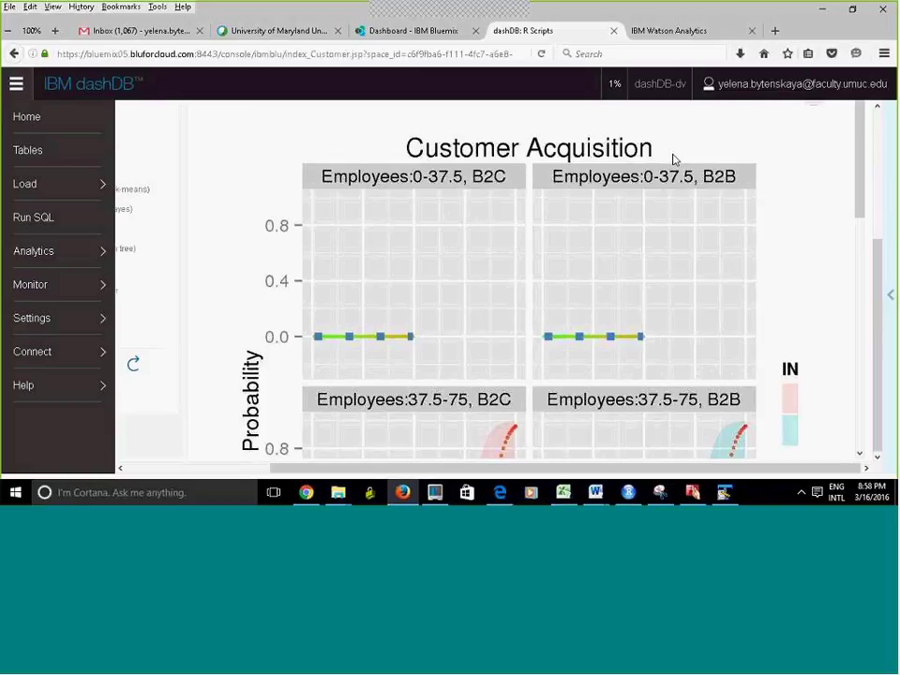
mouse_move(65, 323)
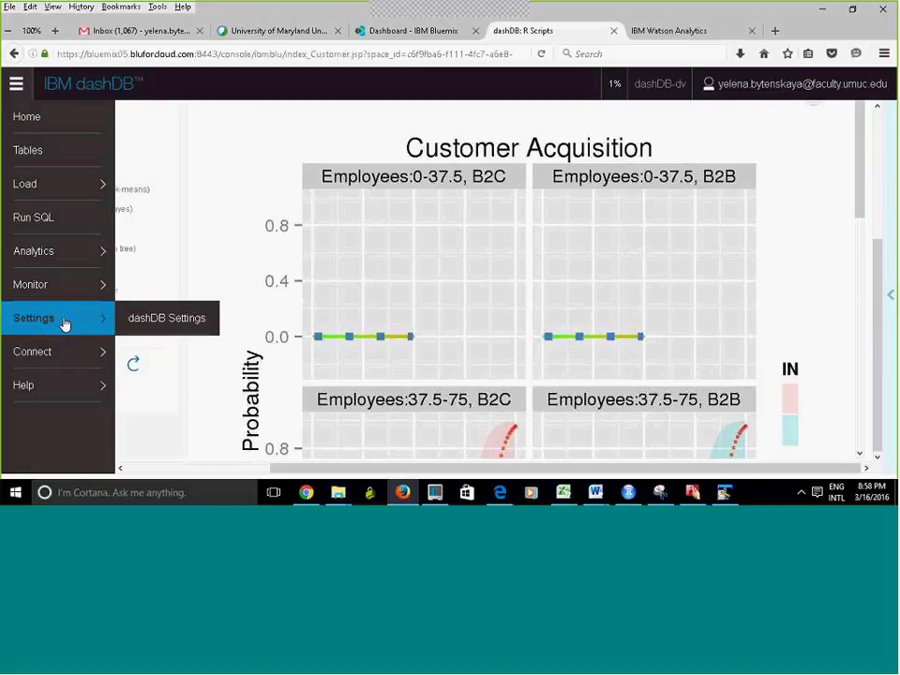
mouse_move(67, 302)
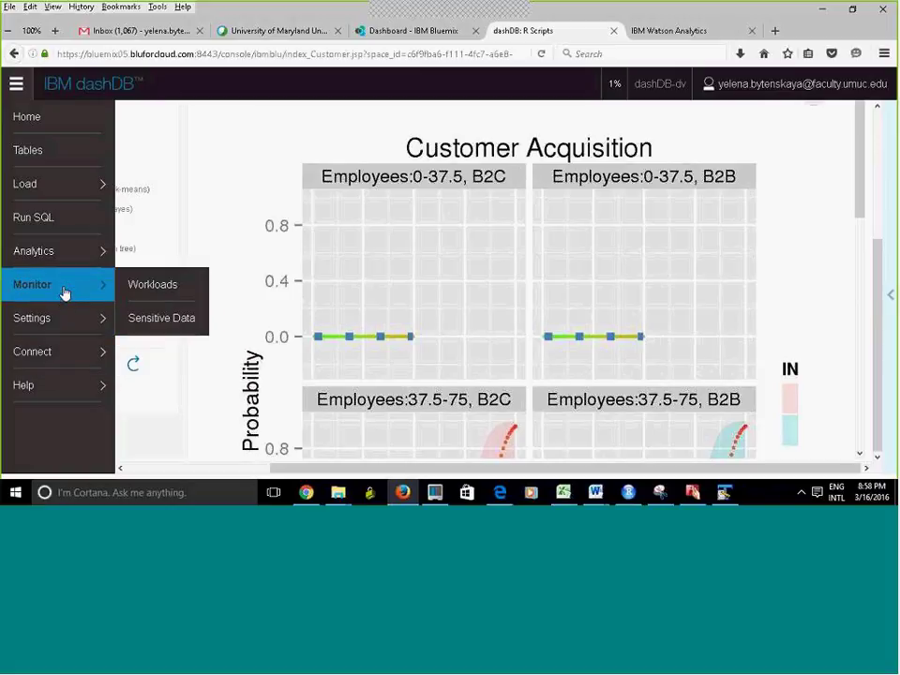
mouse_move(71, 270)
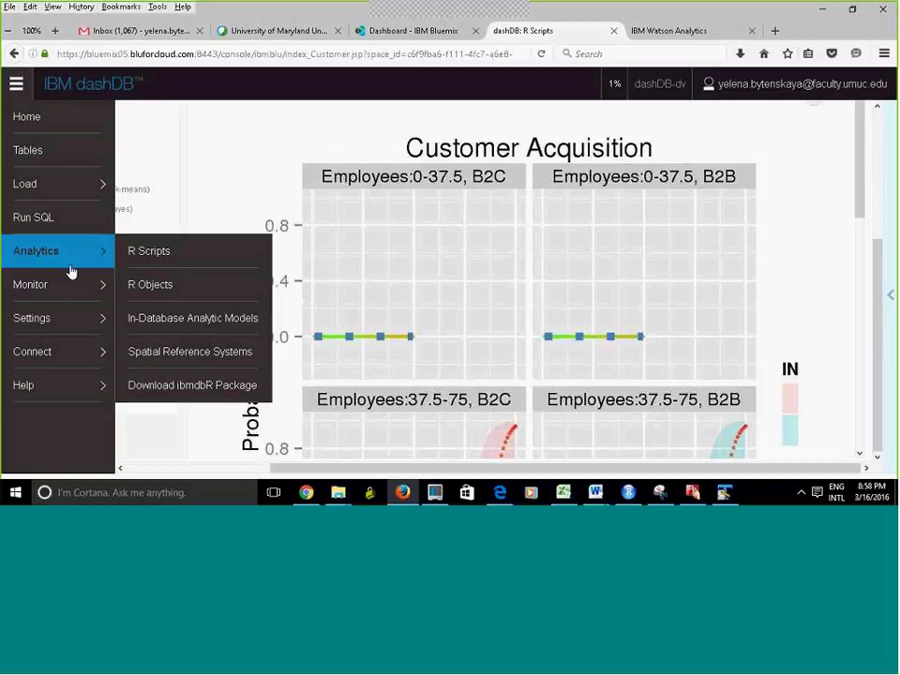